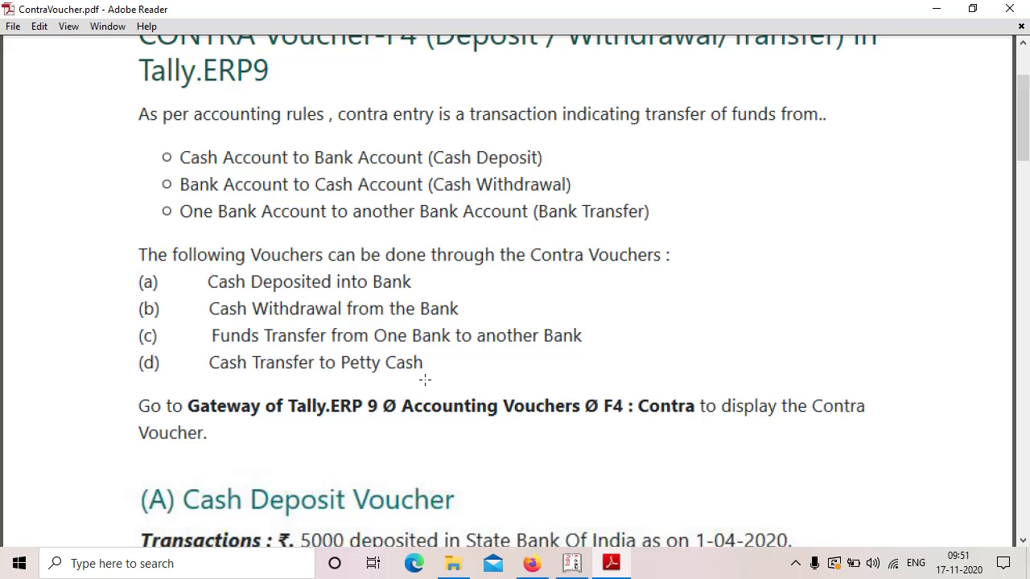
Review the cash deposit, cash withdrawal and fund transfer examples in the contra voucher PDF.
scroll(462, 442, "down", 5)
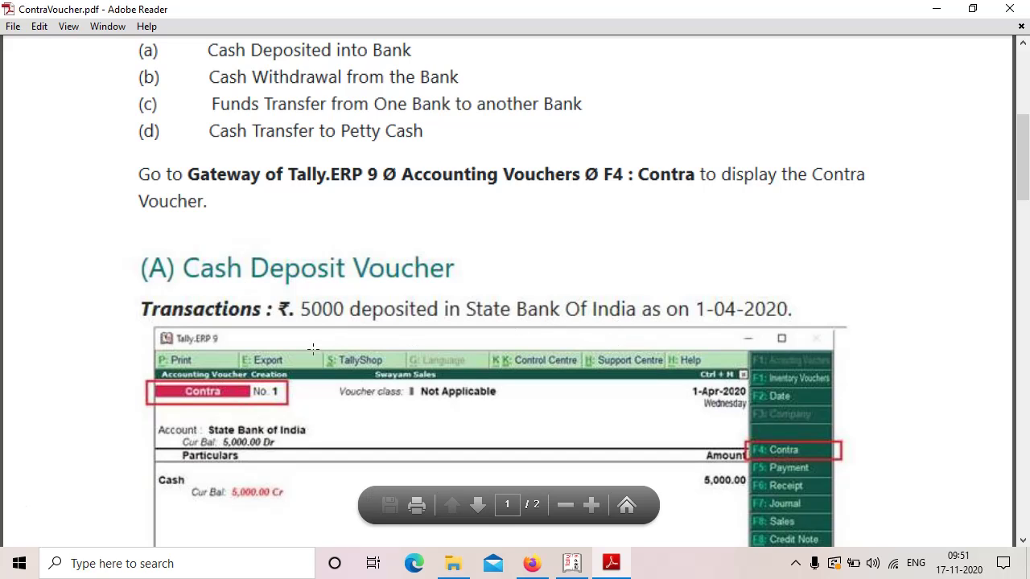
scroll(327, 391, "down", 15)
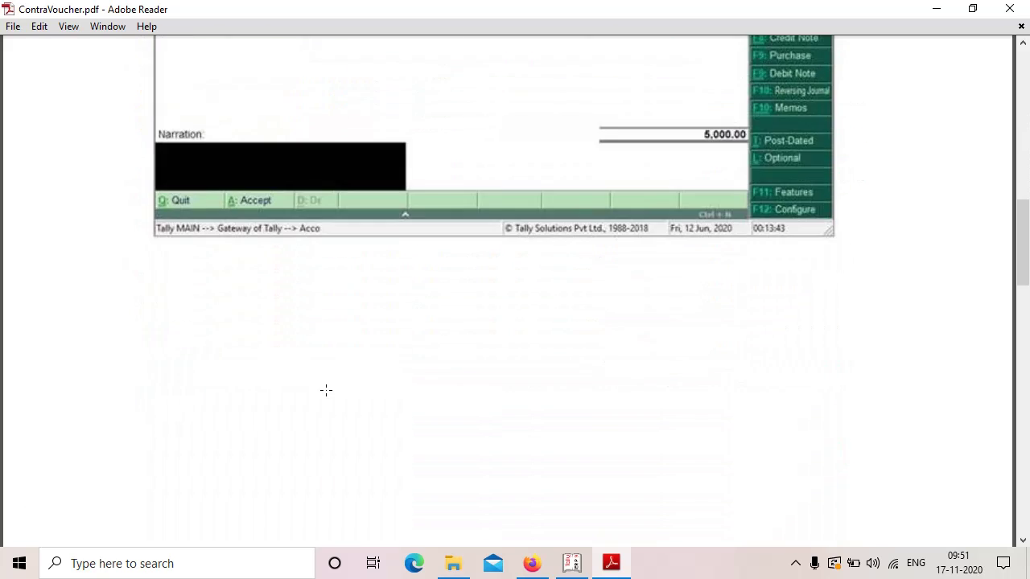
scroll(328, 403, "down", 3)
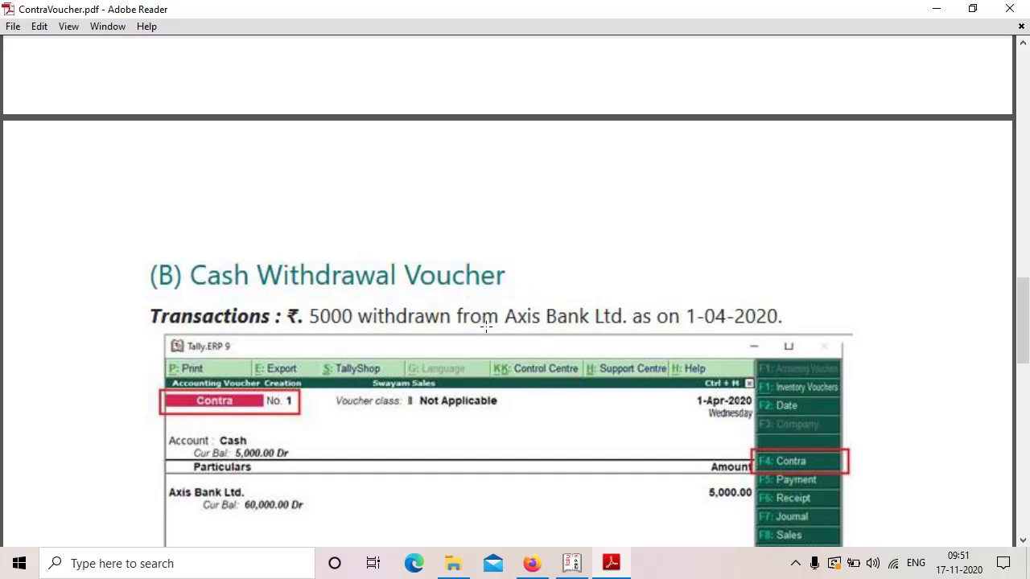
scroll(480, 325, "down", 10)
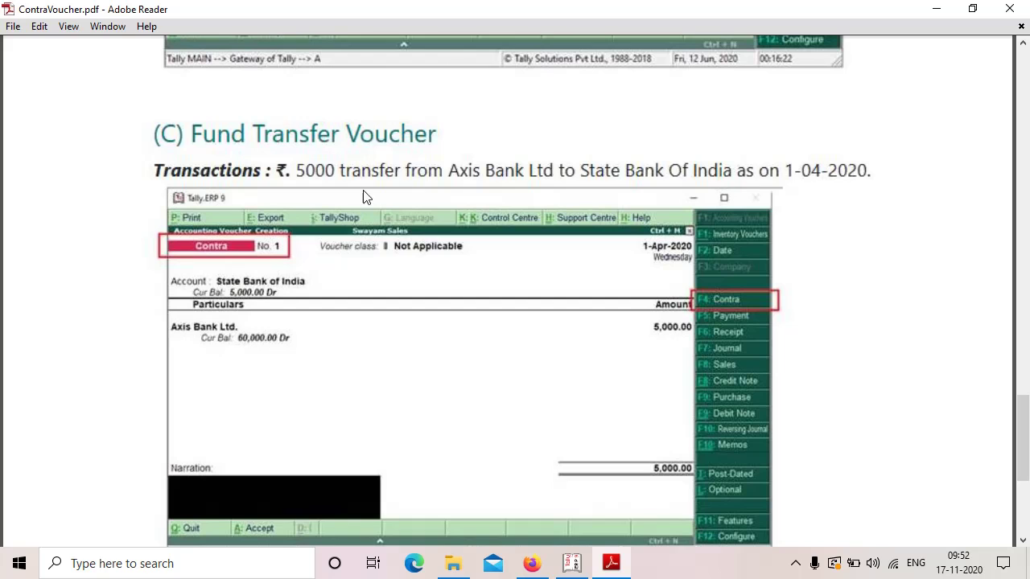
Switch to Tally.ERP 9 and select Cochin Services Pvt Ltd. as the working company.
left_click(571, 563)
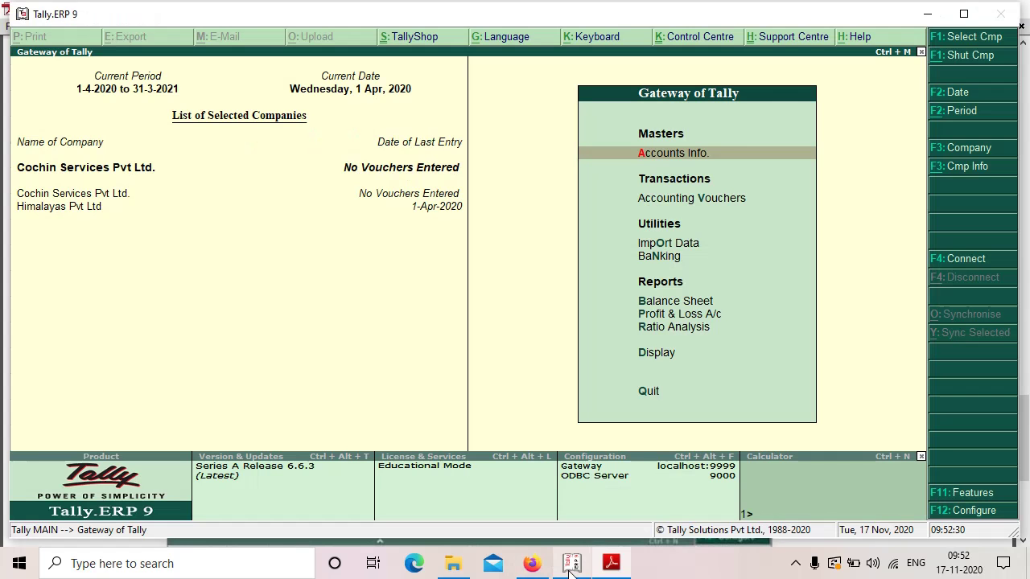
left_click(990, 37)
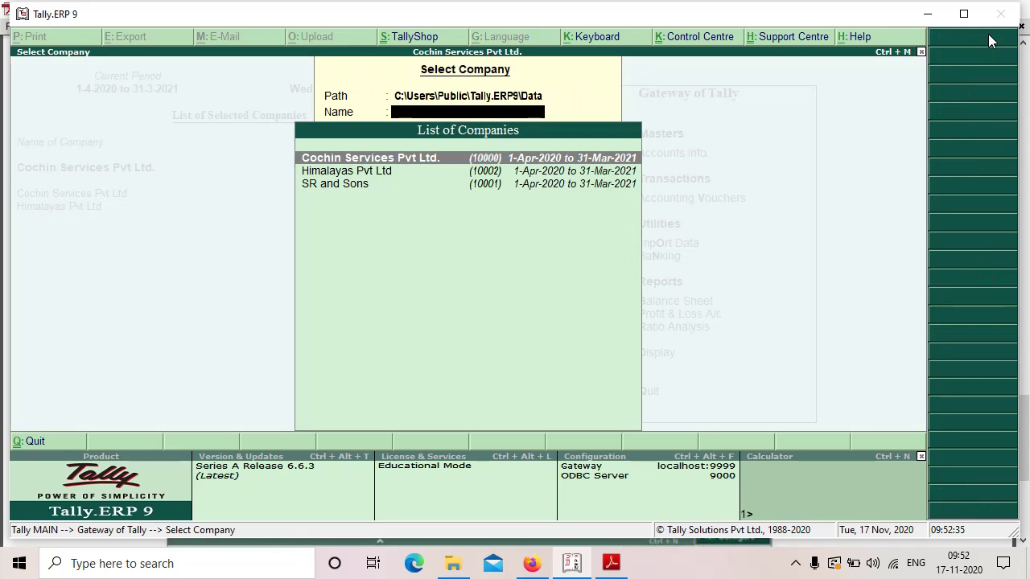
left_click(397, 161)
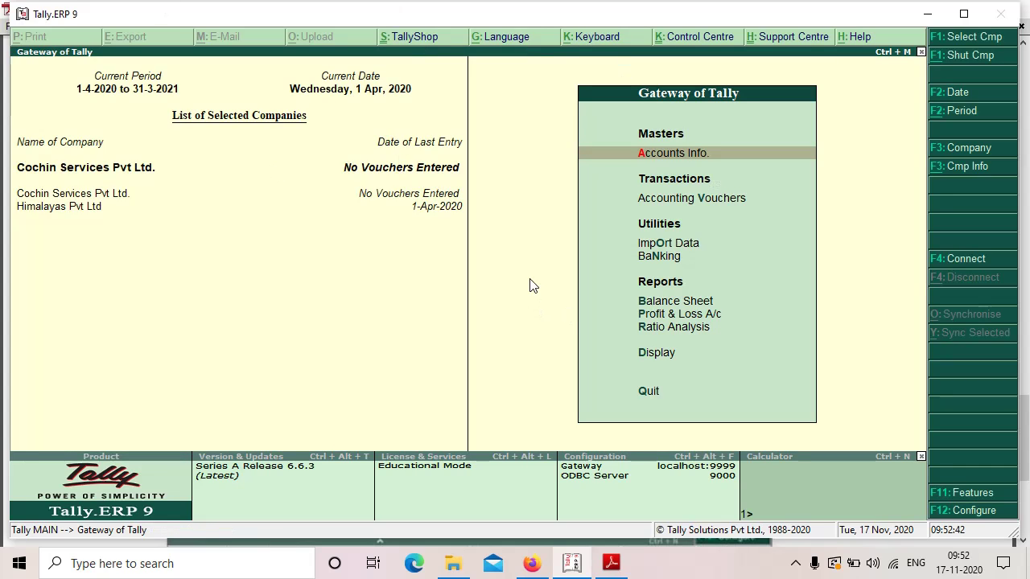
Start a new single ledger named State Bank of India without an alias, placed under the Bank Accounts group.
left_click(667, 153)
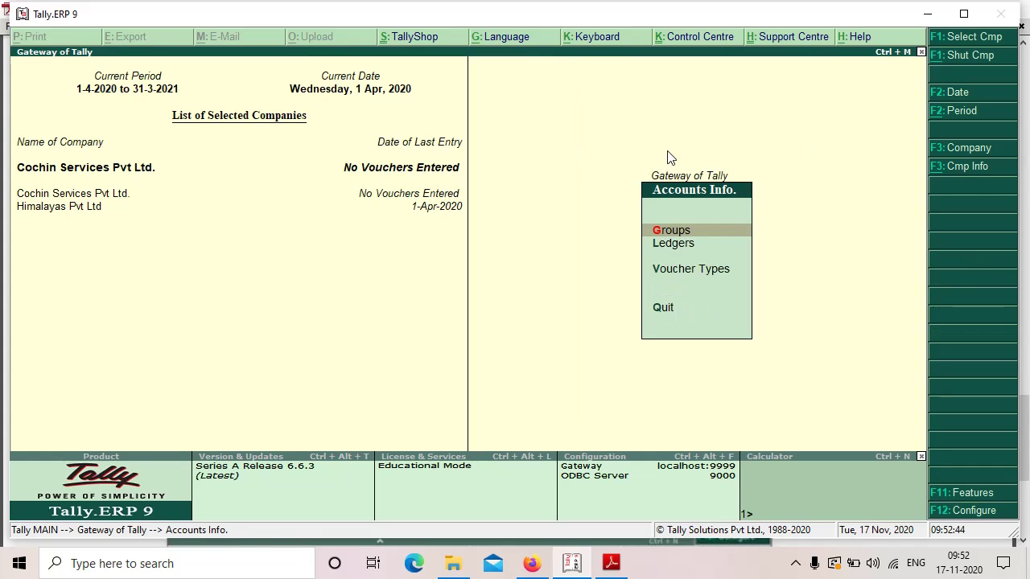
key("Down")
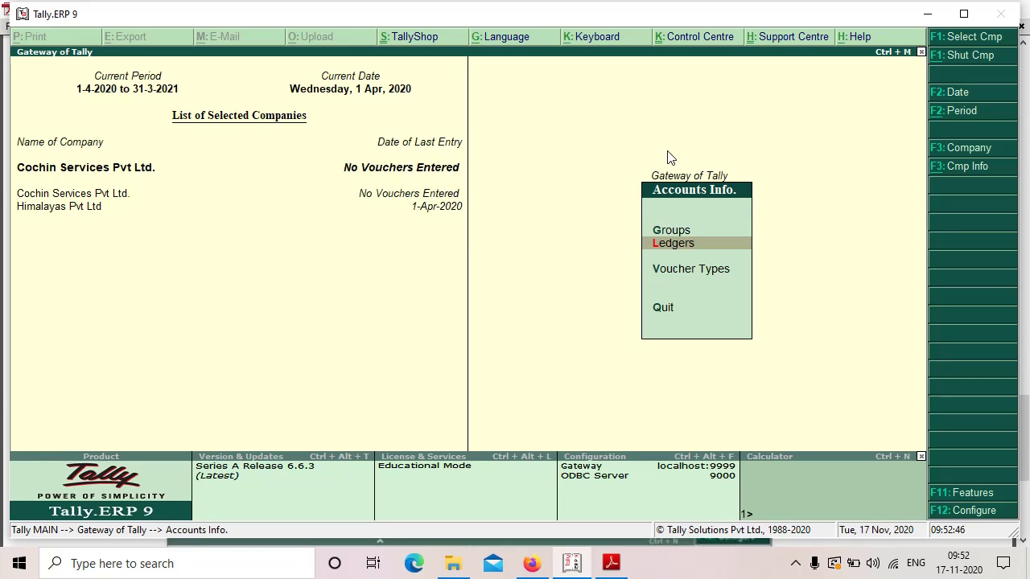
key("Return")
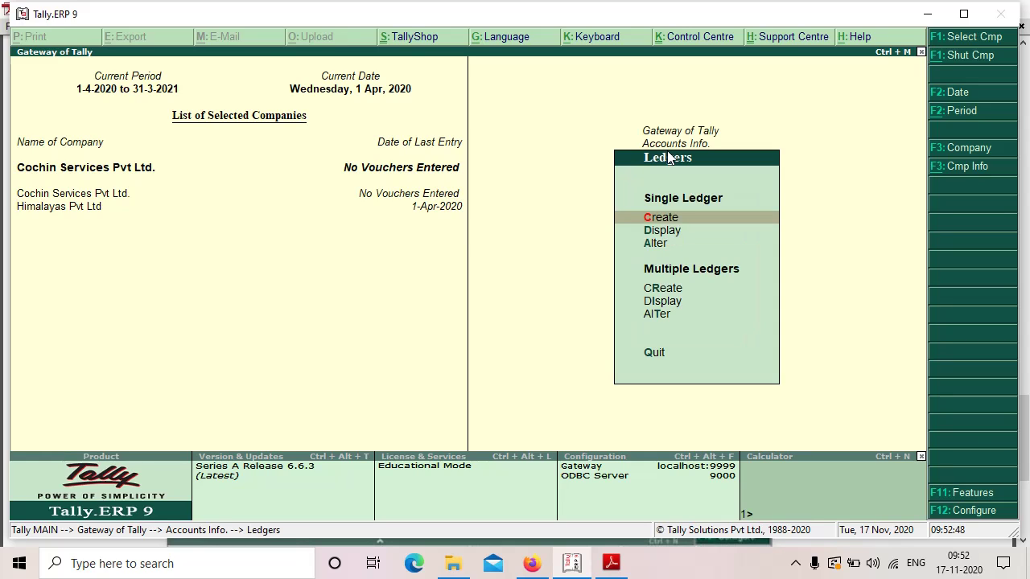
key("Return")
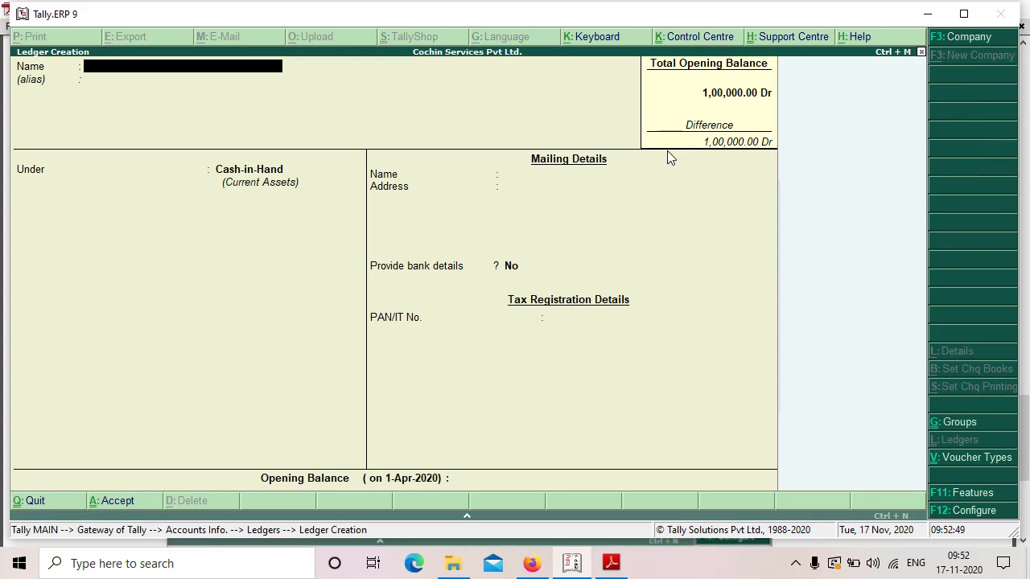
type("Sa")
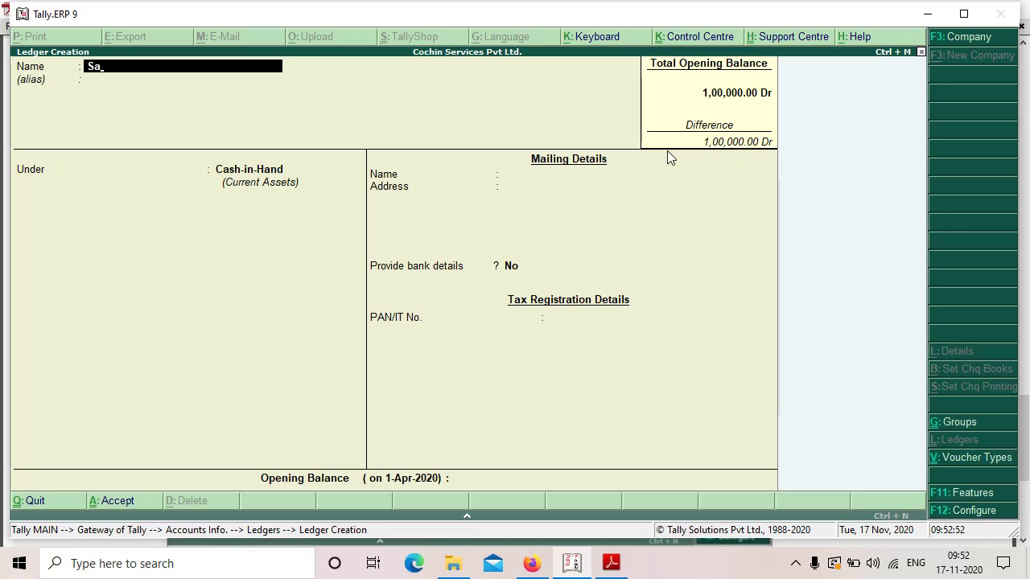
key("BackSpace")
type("tate Bank of India")
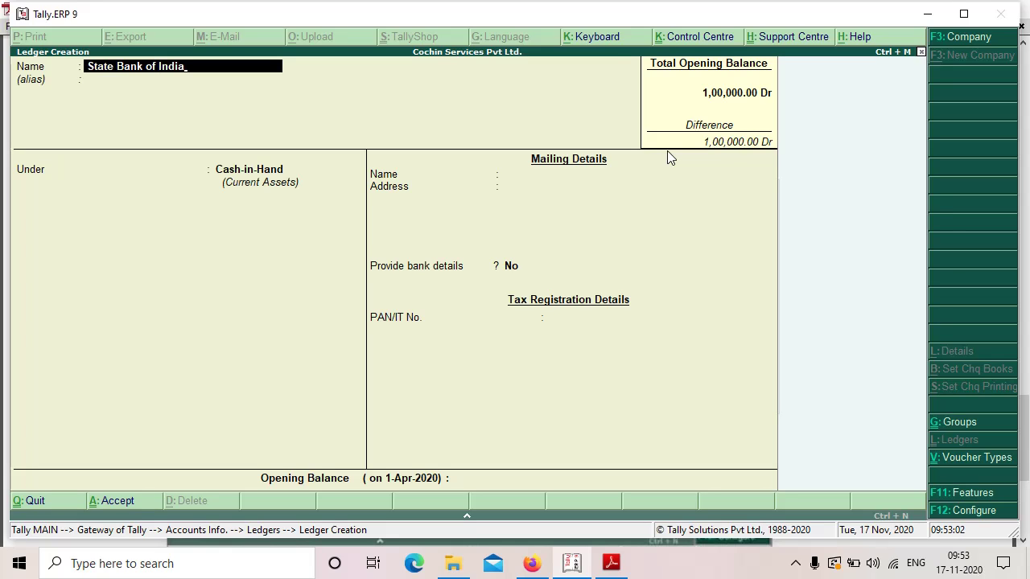
key("Return")
key("Return")
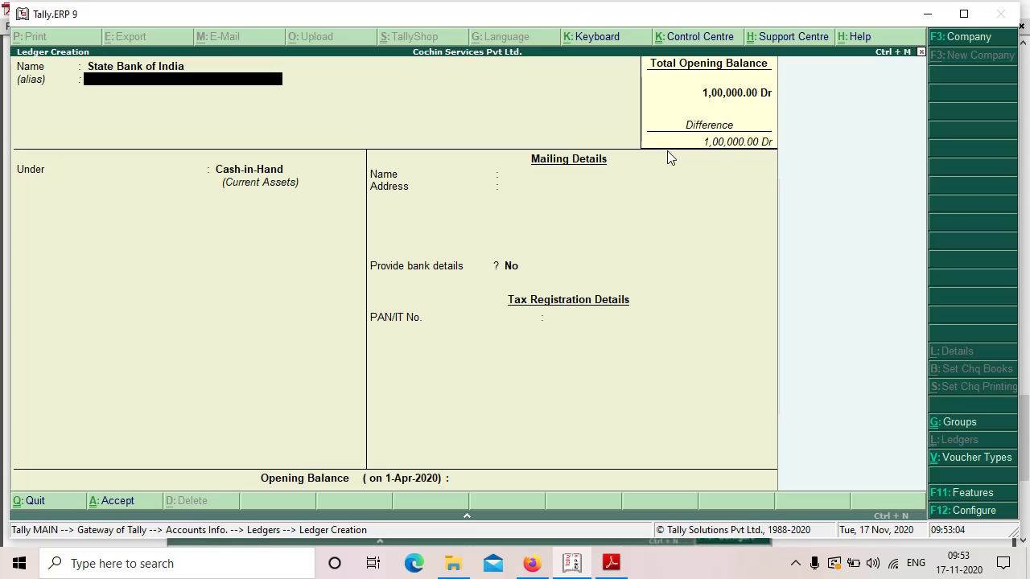
type("B")
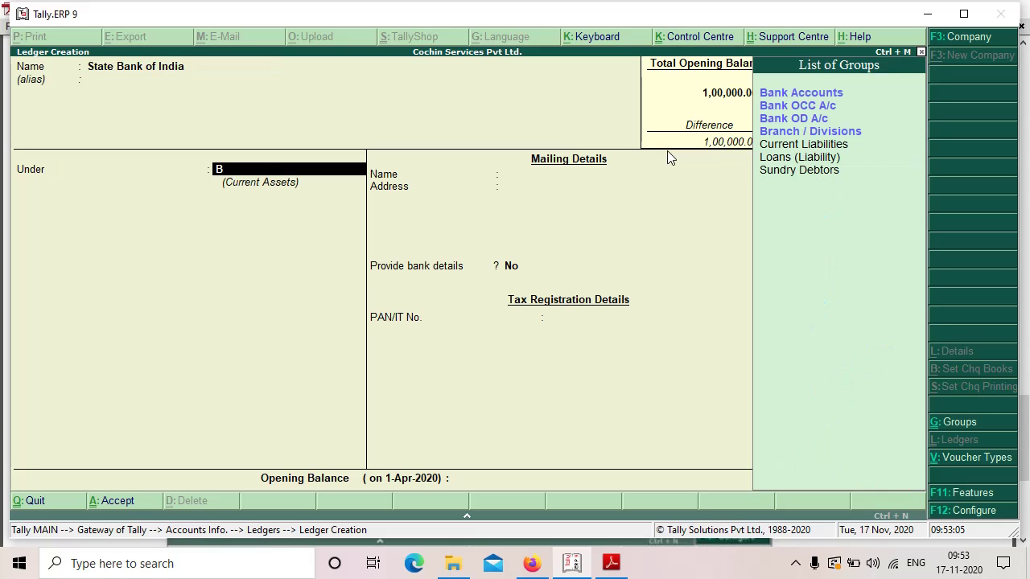
left_click(819, 92)
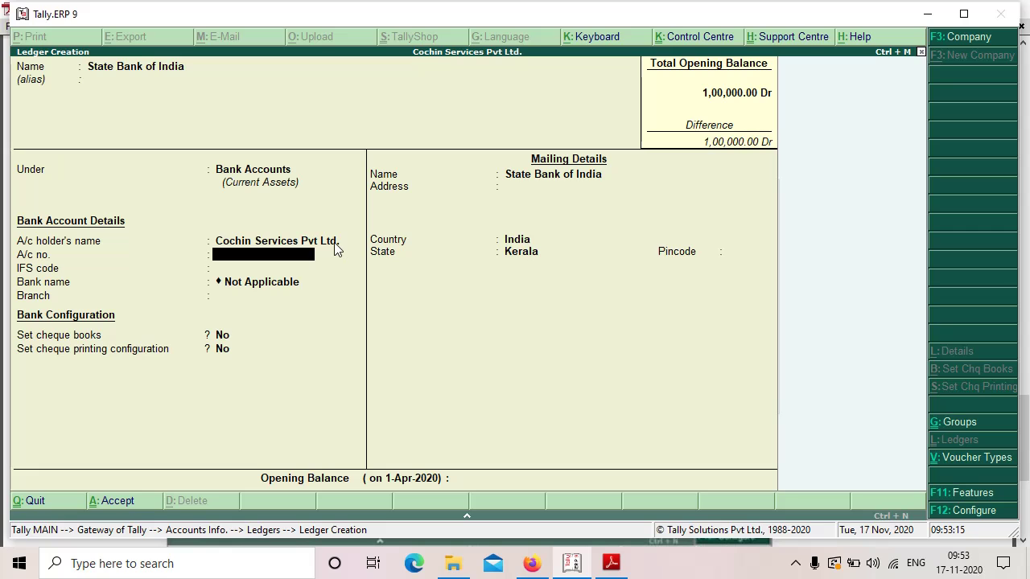
key("Return")
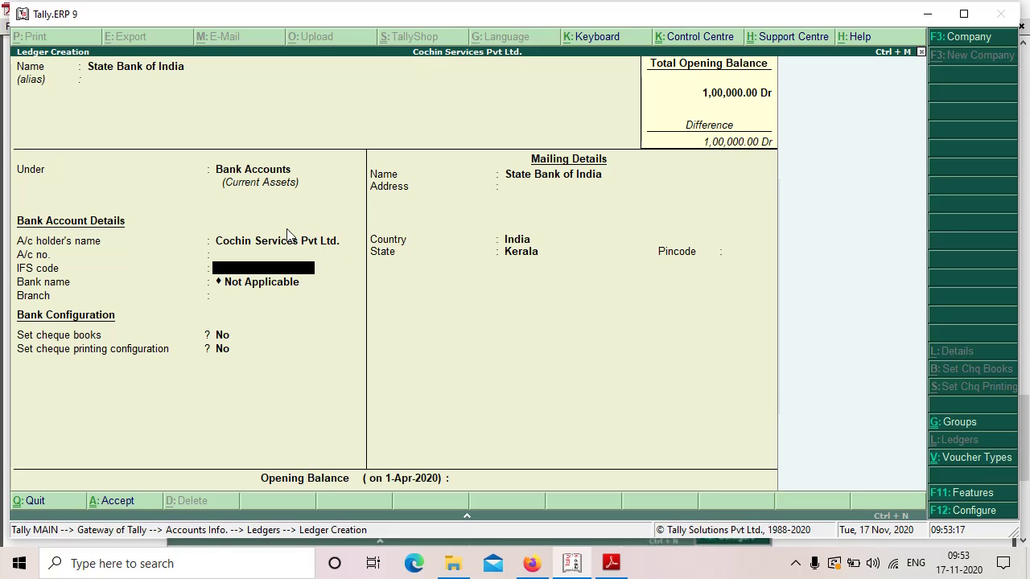
key("Return")
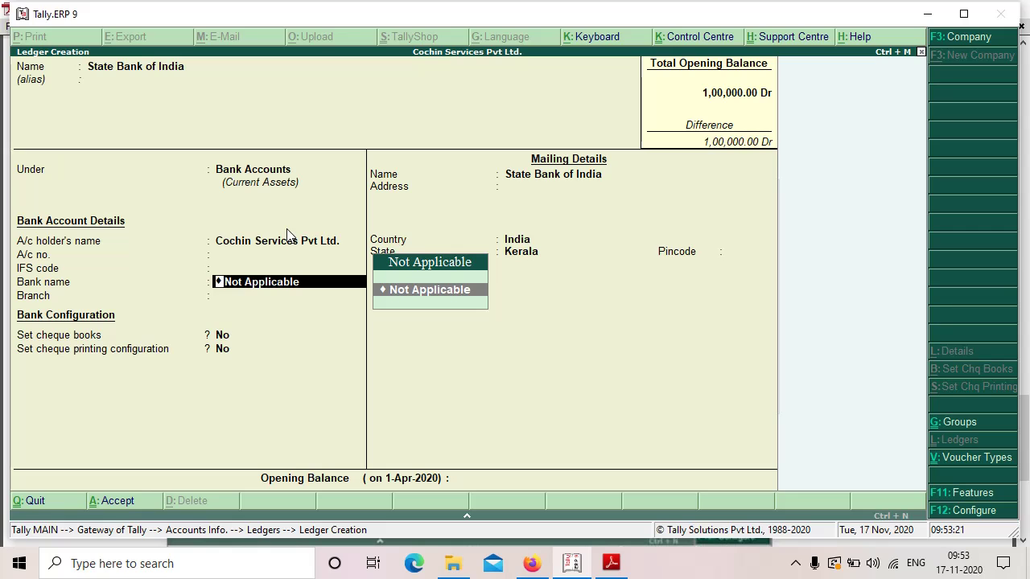
key("Return")
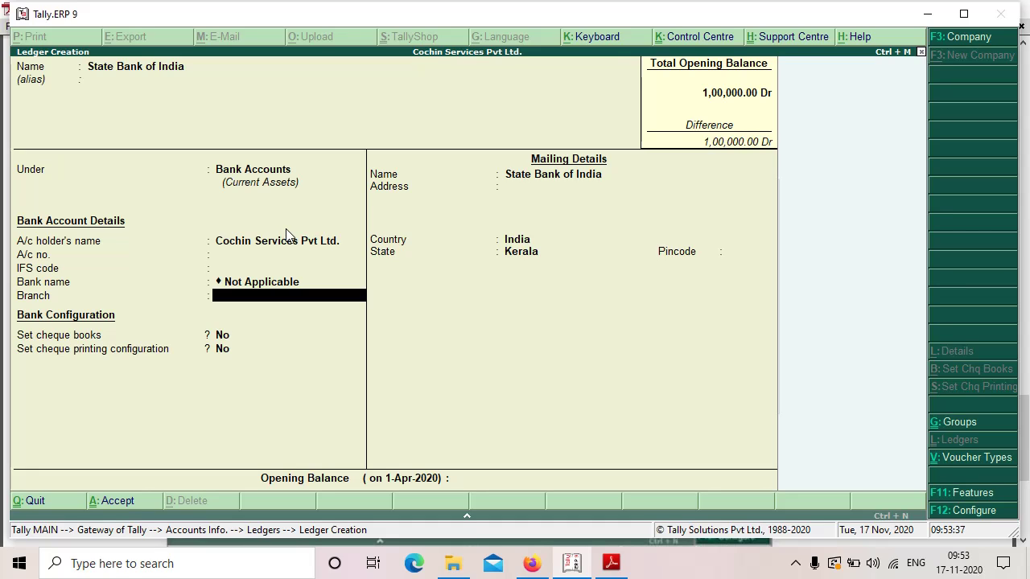
key("Return")
key("Return")
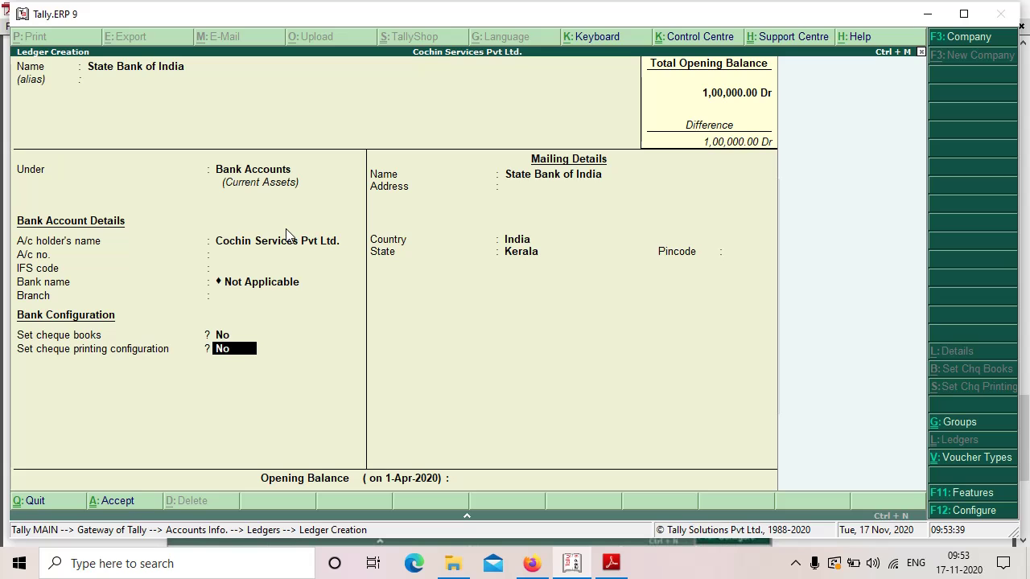
key("Return")
key("Return")
key("Return")
key("Return")
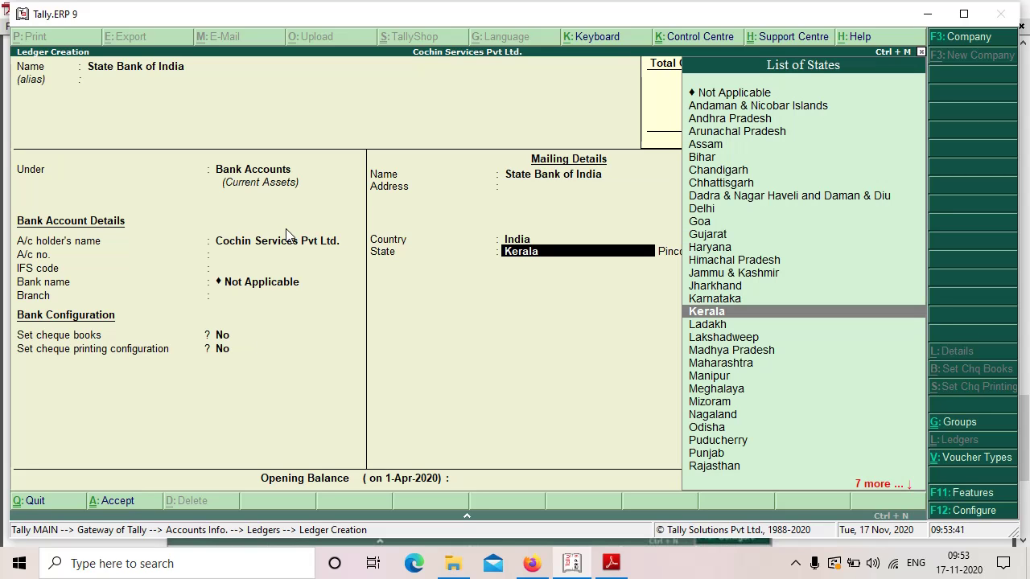
key("Return")
key("Return")
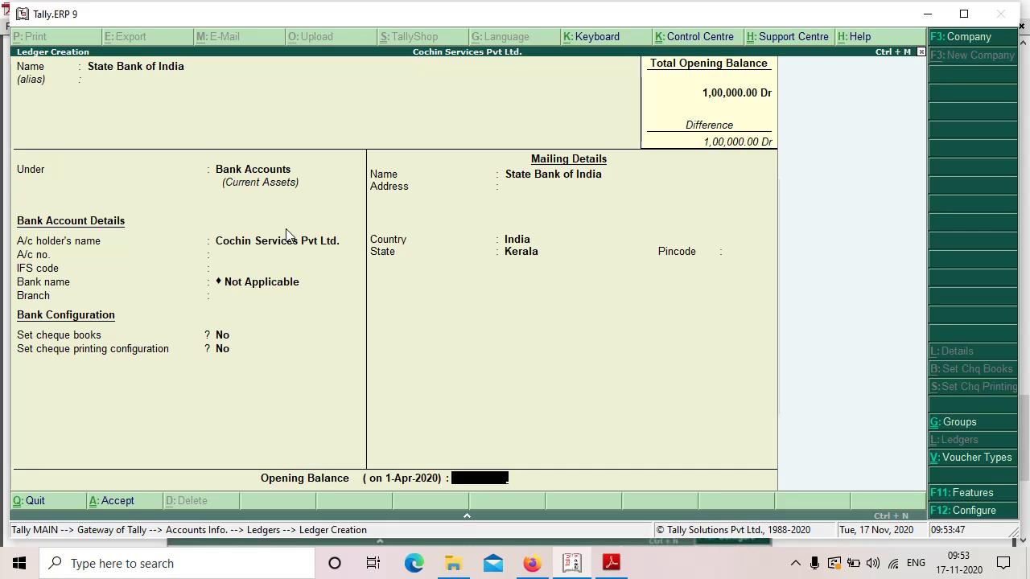
Set State Bank of India's opening balance to 10,000 Dr and save the ledger.
type("10000")
key("Return")
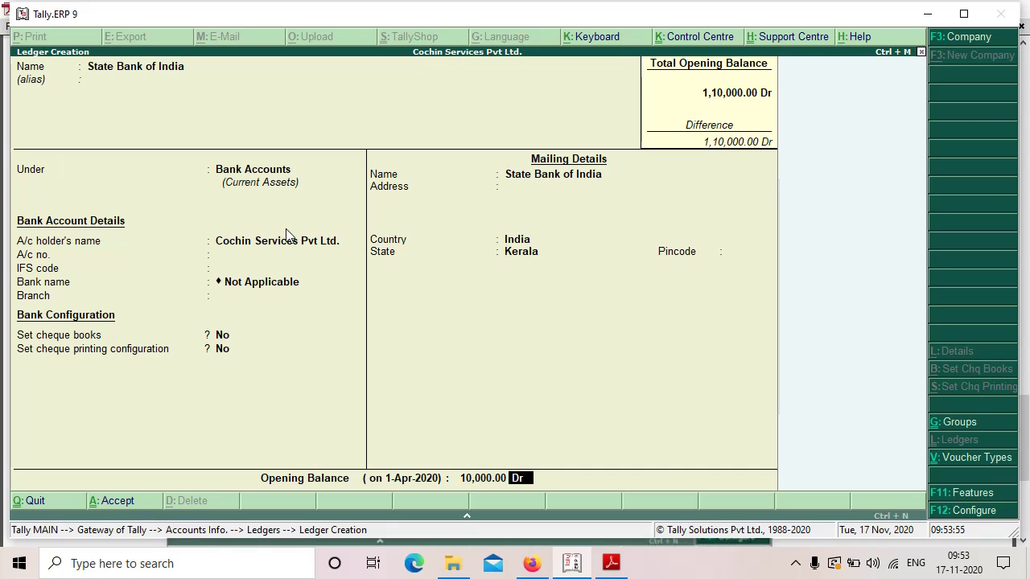
key("Return")
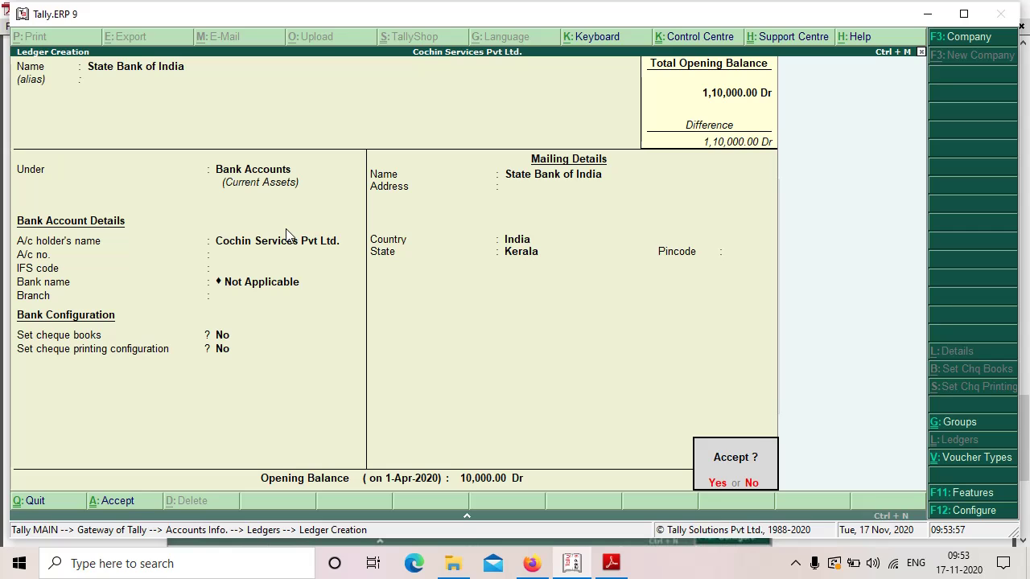
key("Return")
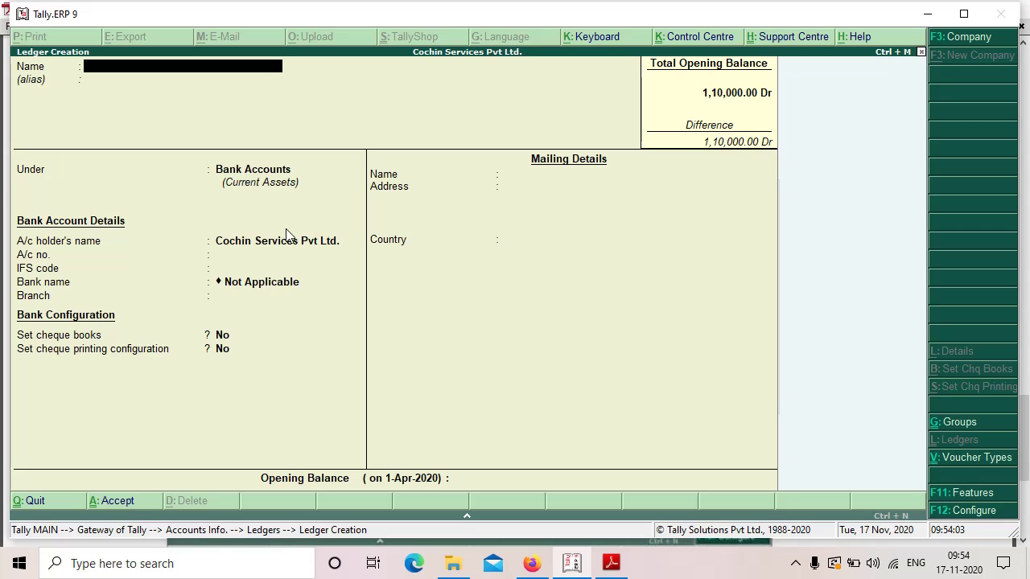
Name the next ledger Axis Bank Ltd, without an alias, and keep it under Bank Accounts.
type("Axis Bank Ltd")
key("Return")
key("Return")
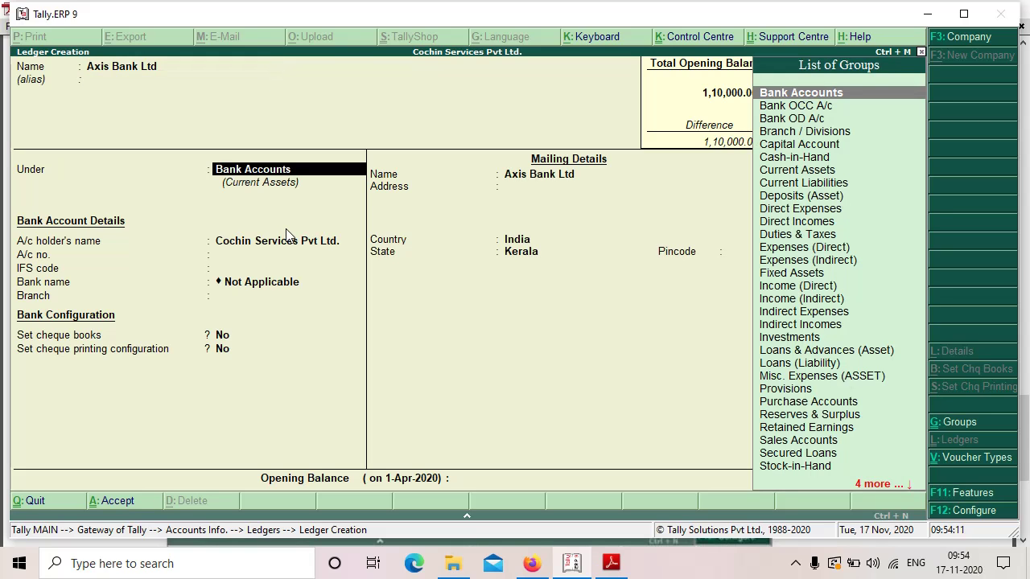
key("Return")
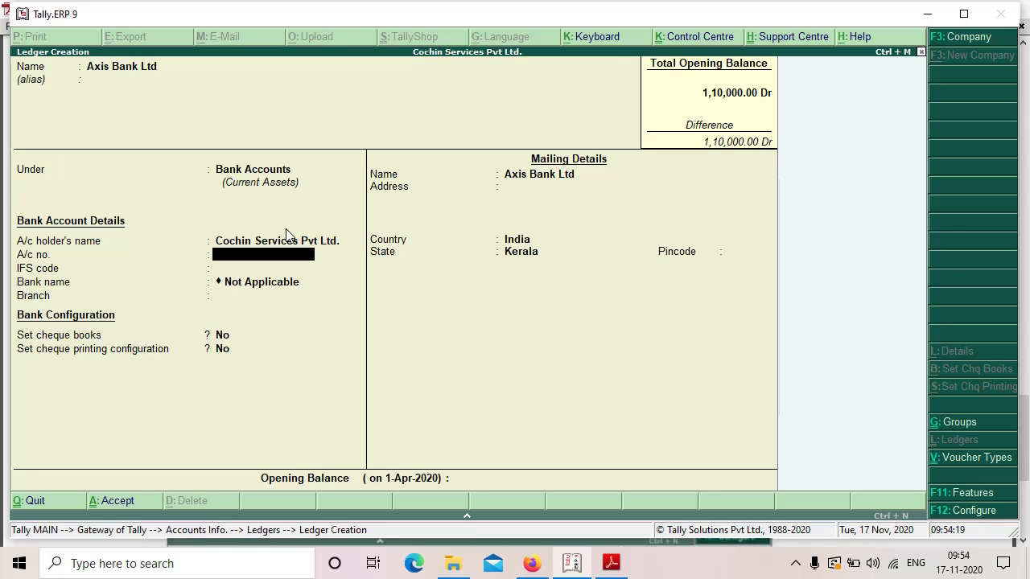
key("Return")
key("Return")
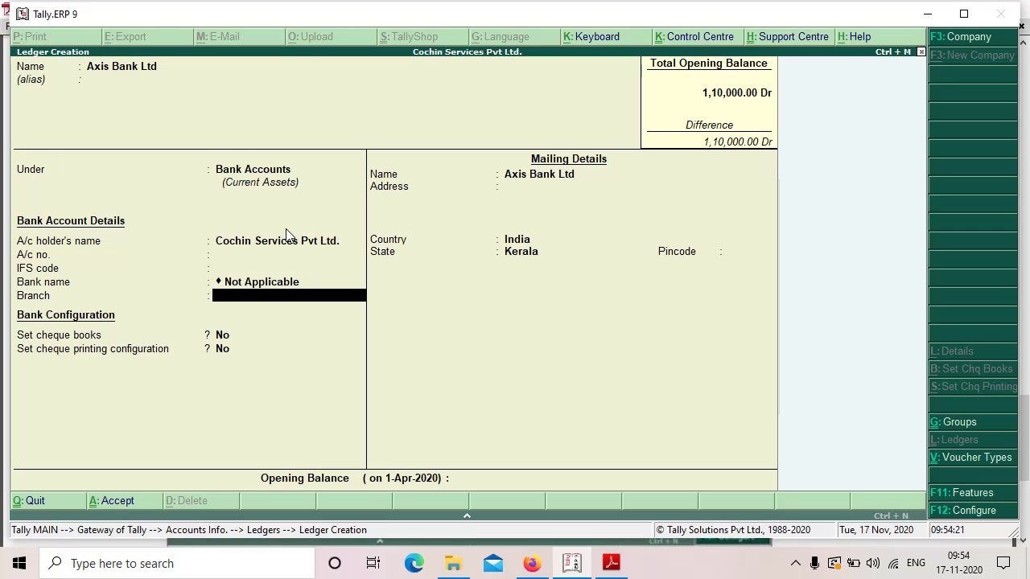
key("Return")
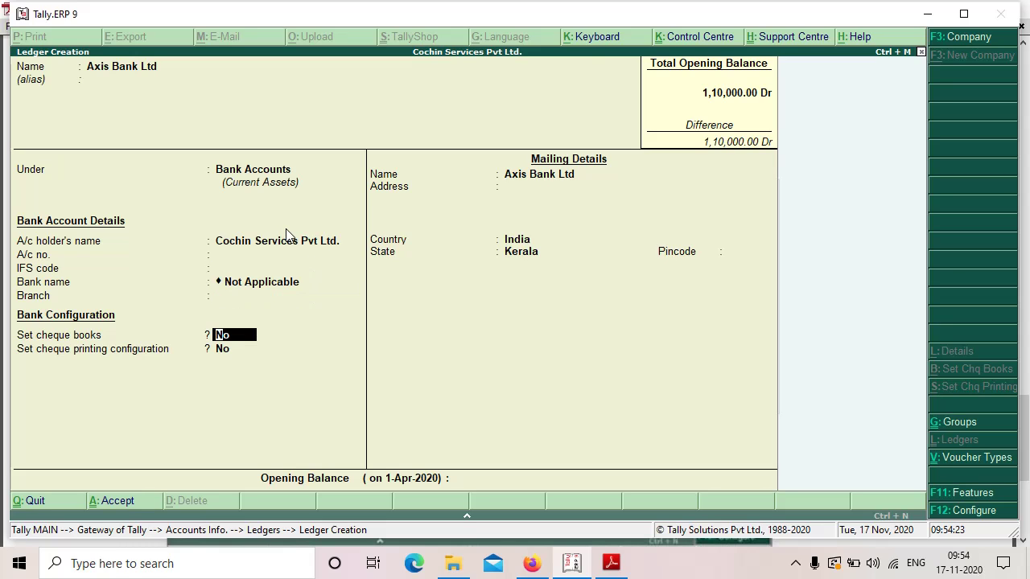
key("Return")
key("Return")
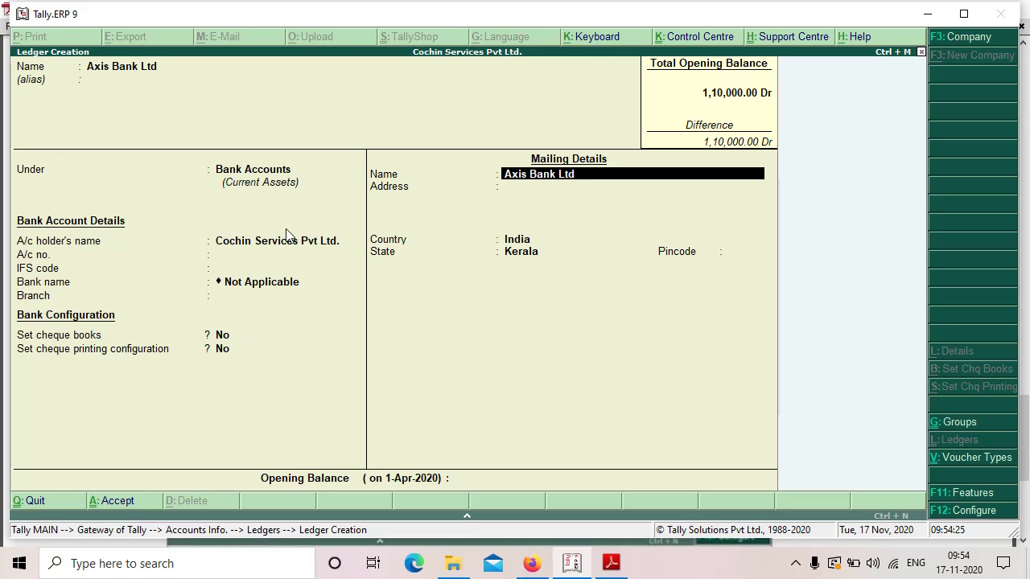
key("Return")
key("Return")
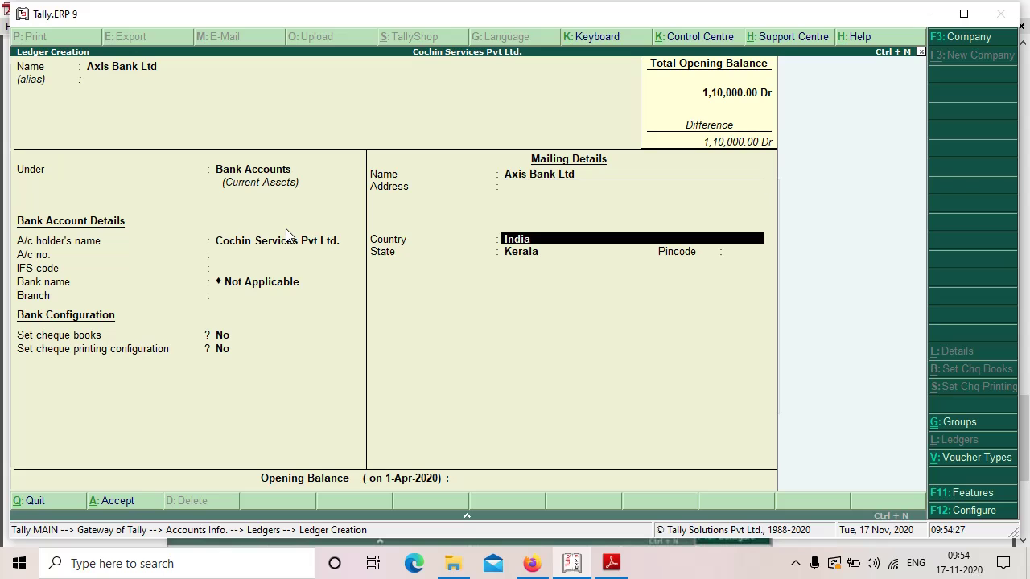
key("Return")
key("Return")
key("Return")
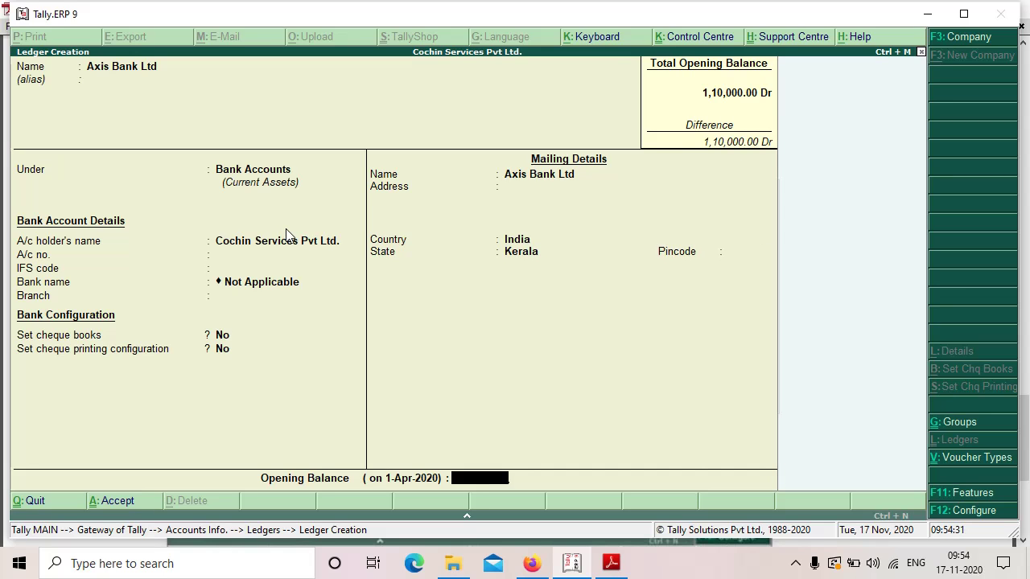
Set Axis Bank Ltd's opening balance to 10,000 Dr and save the ledger.
type("10000")
key("Return")
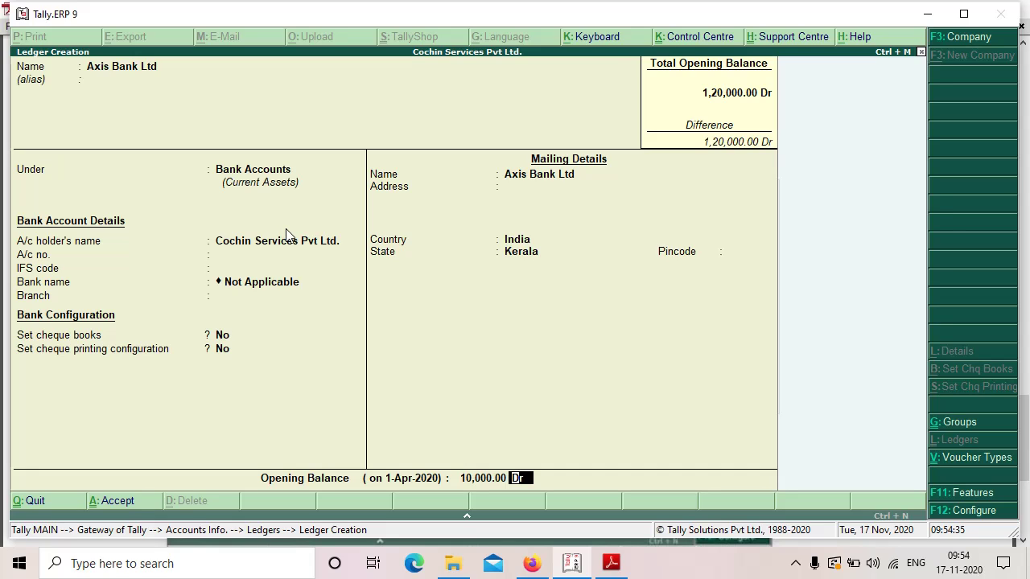
key("Return")
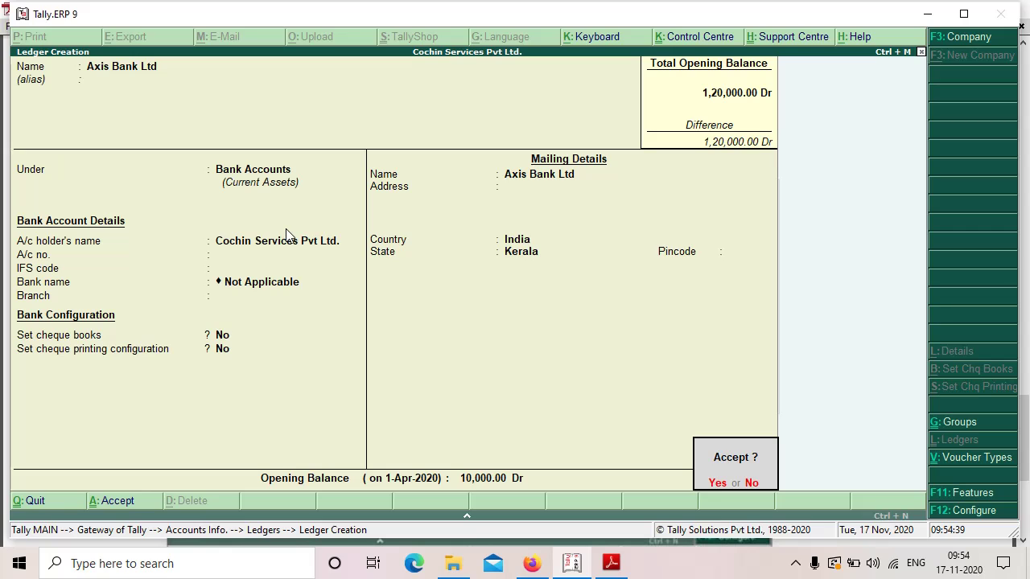
key("Return")
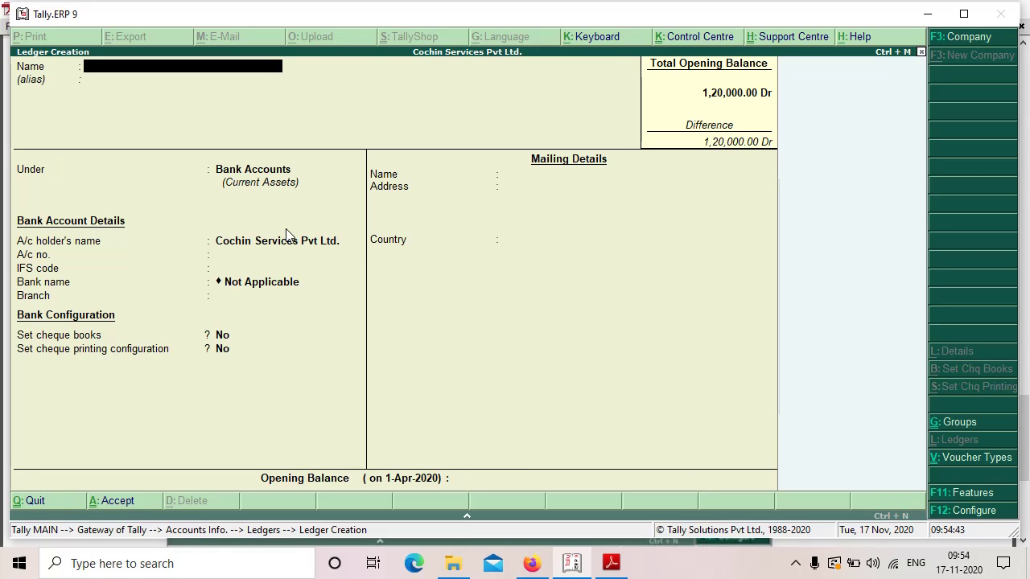
Leave ledger creation and open a new contra voucher under Accounting Vouchers for Cochin Services Pvt Ltd.
key("Escape")
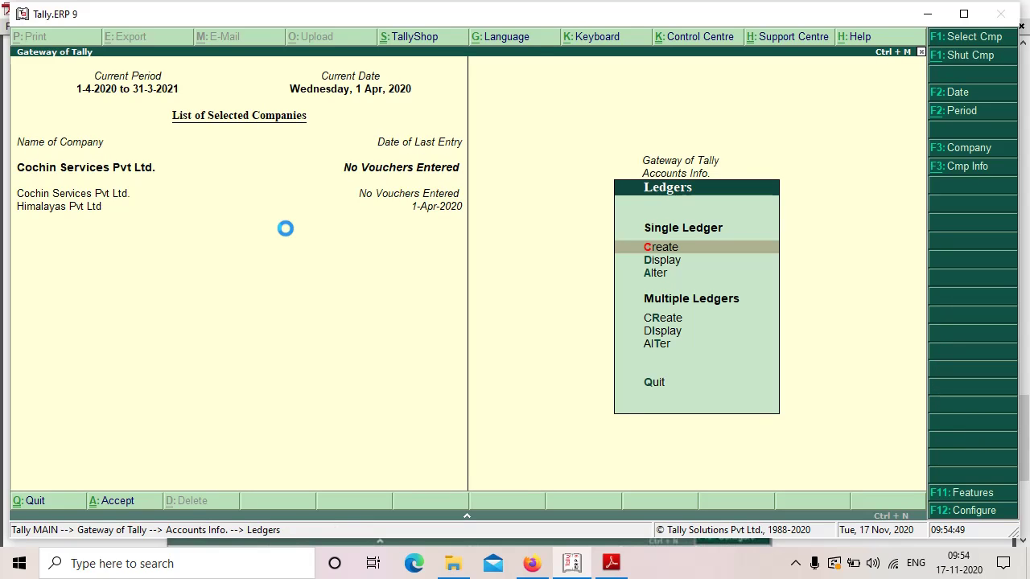
key("Escape")
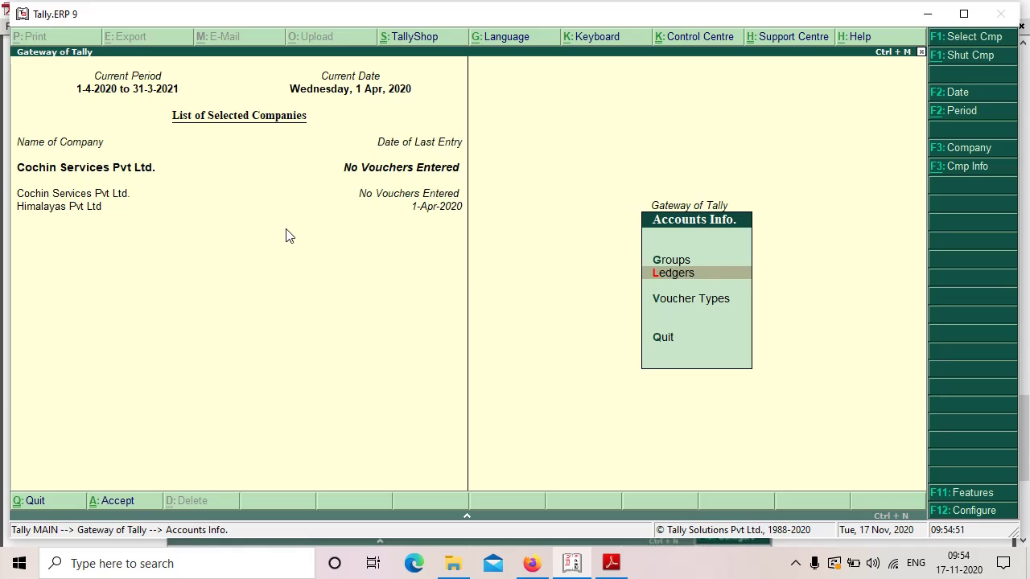
key("Escape")
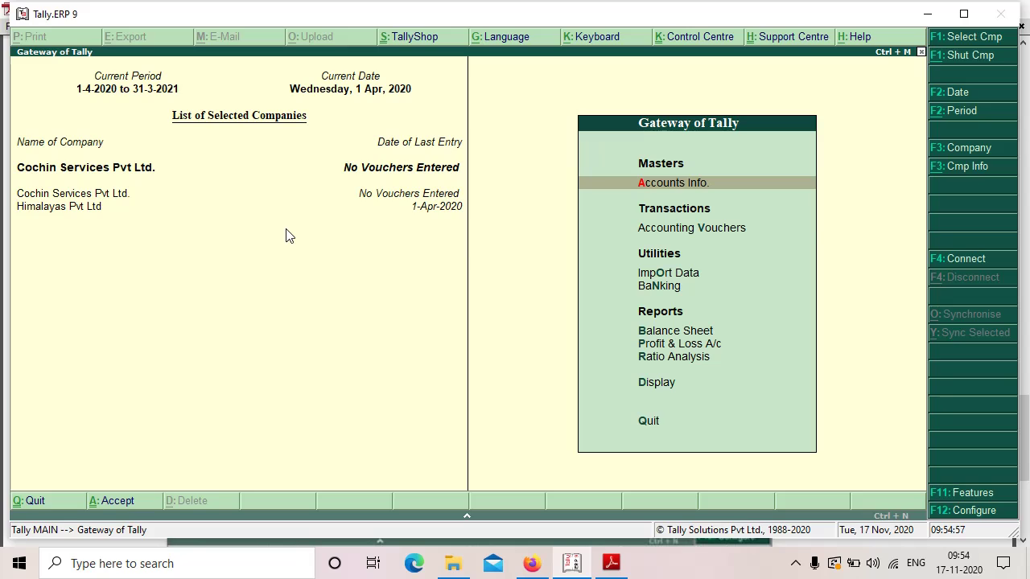
key("Down")
key("Return")
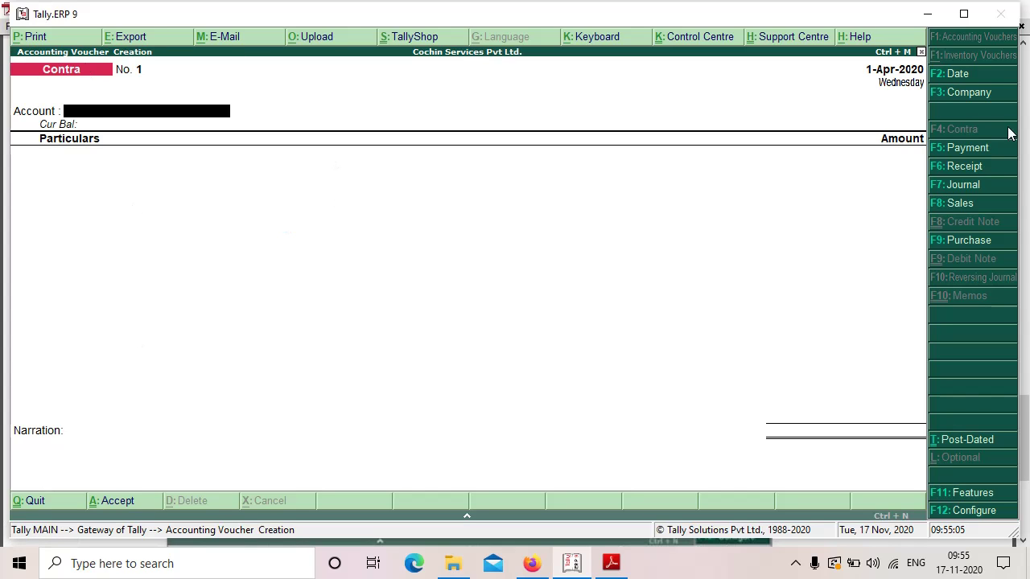
left_click(974, 149)
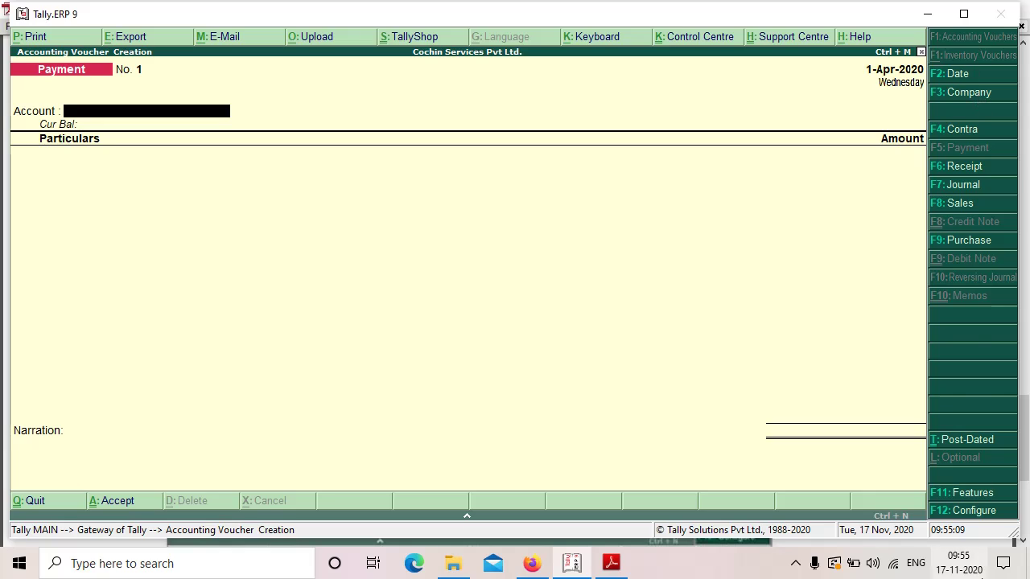
left_click(969, 133)
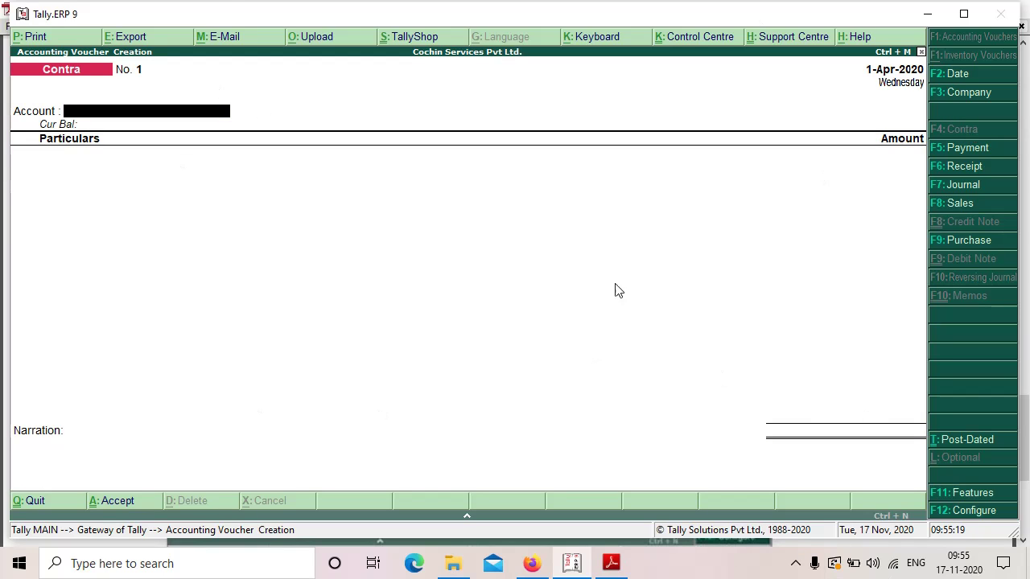
Review the contra voucher configuration and read the cash deposit transaction in ContraVoucher.pdf in Adobe Reader, returning to Tally.ERP 9.
left_click(959, 515)
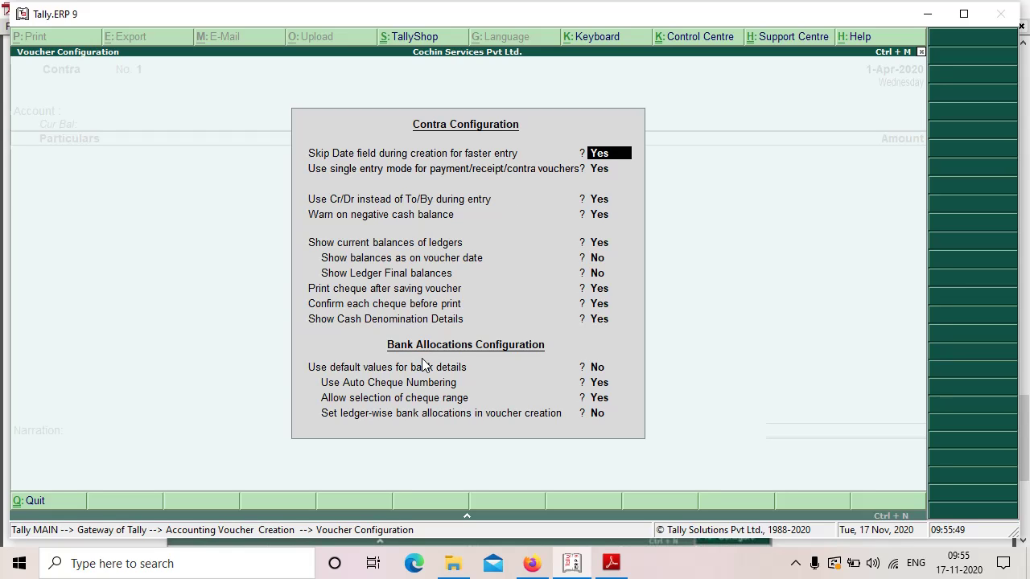
key("Escape")
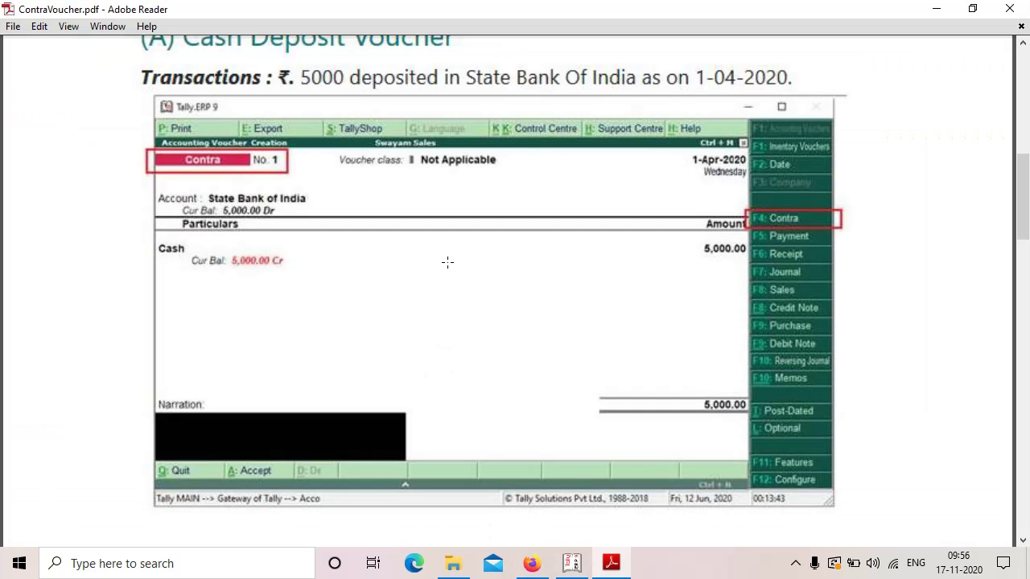
scroll(442, 259, "up", 2)
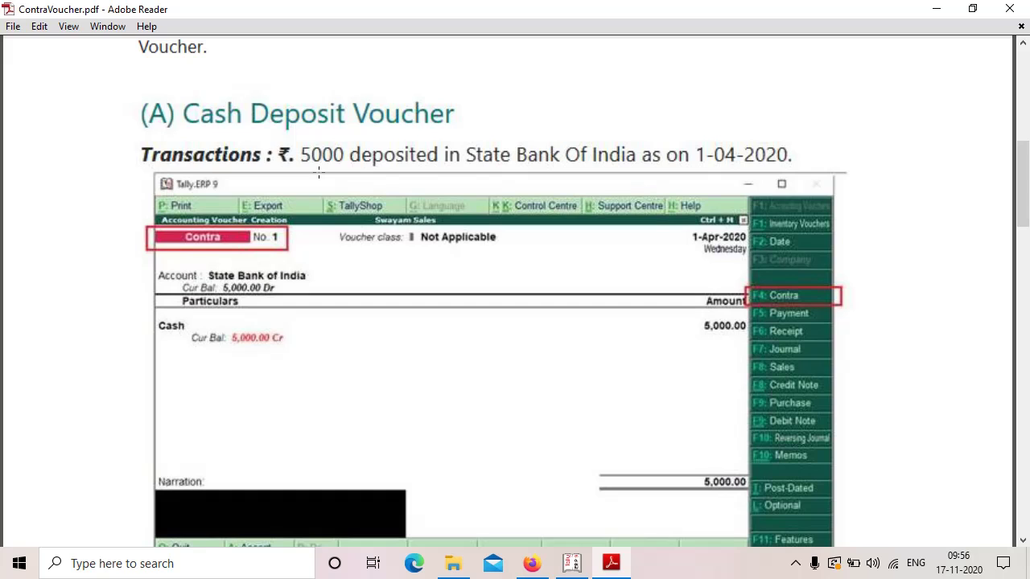
left_click(571, 564)
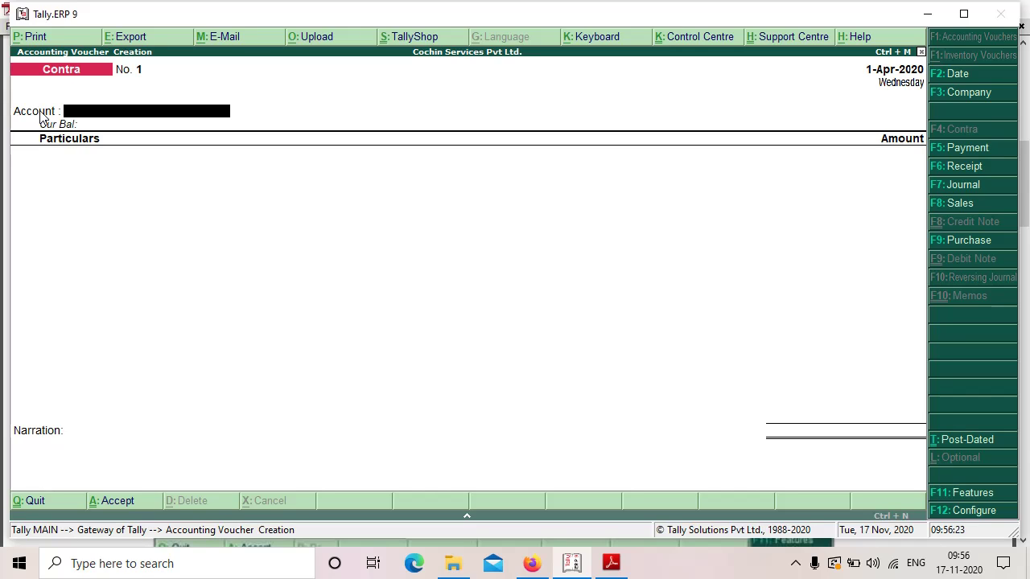
Enter State Bank of India as the contra voucher's account and Cash as the particulars, with an amount of 5,000.
type("S")
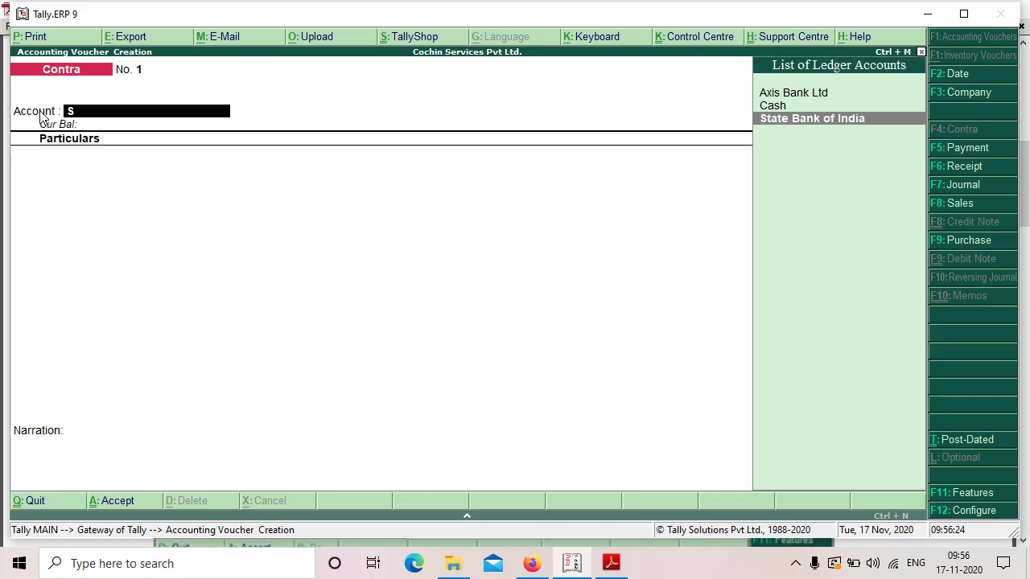
key("Return")
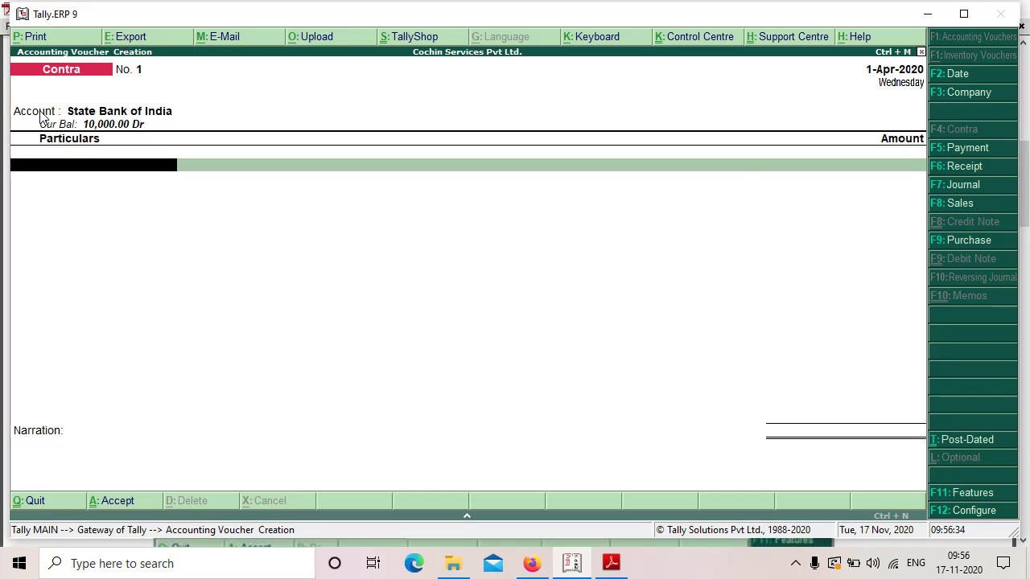
type("Cas")
key("Return")
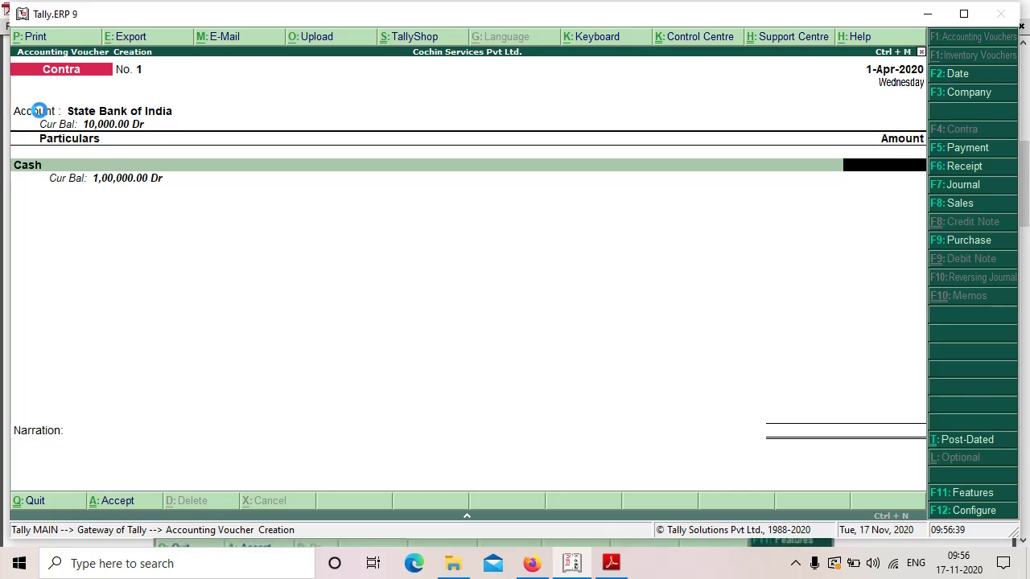
type("5000")
key("Return")
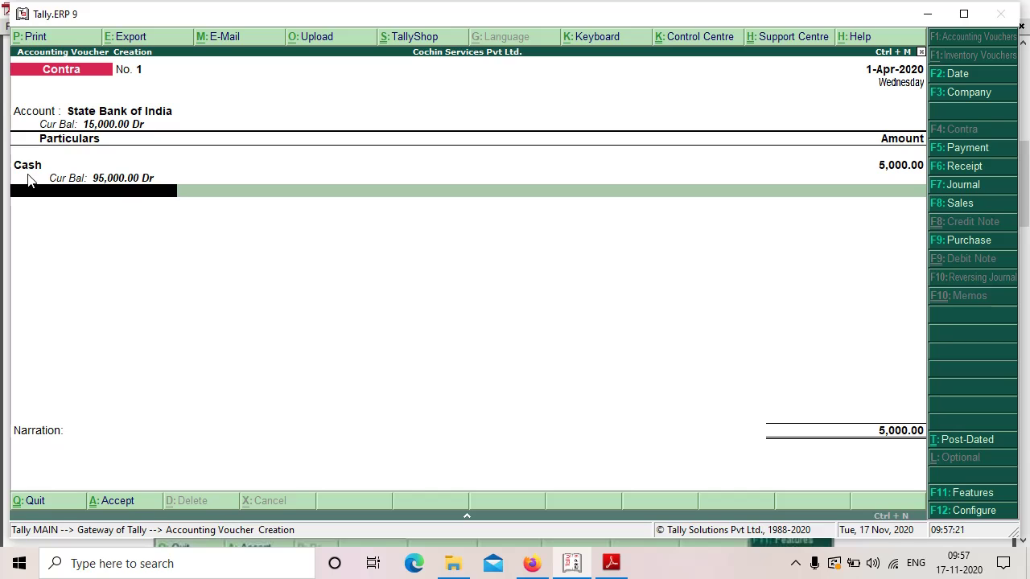
Finish the particulars and allocate the 5,000 bank deposit as Cash, with five notes of the 1000 denomination.
key("Return")
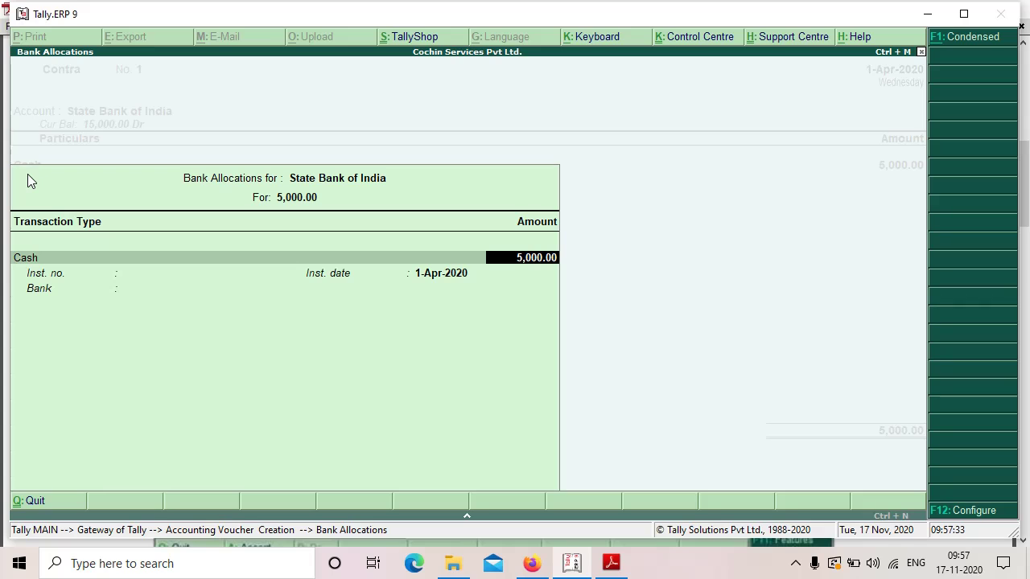
key("Return")
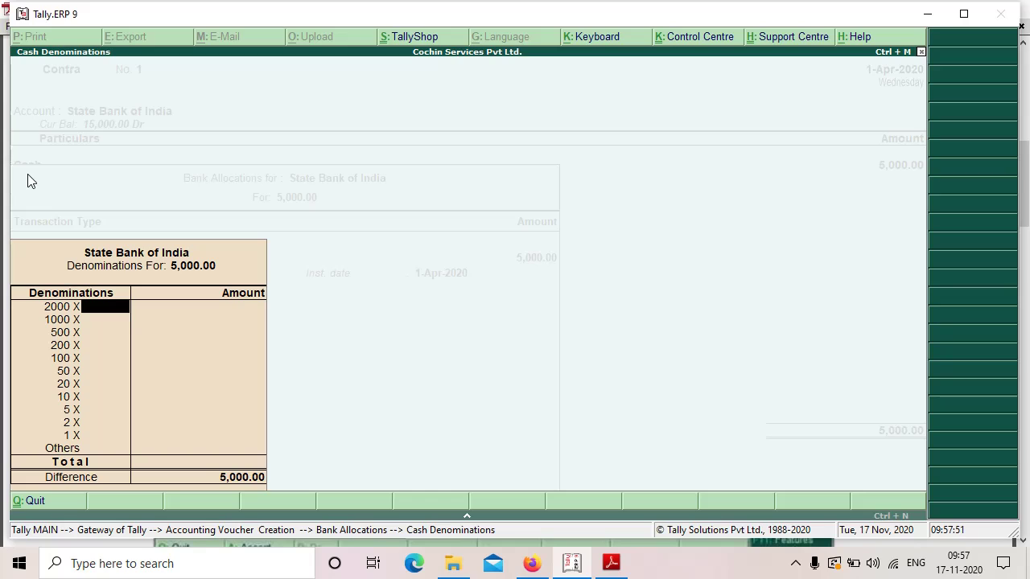
key("Return")
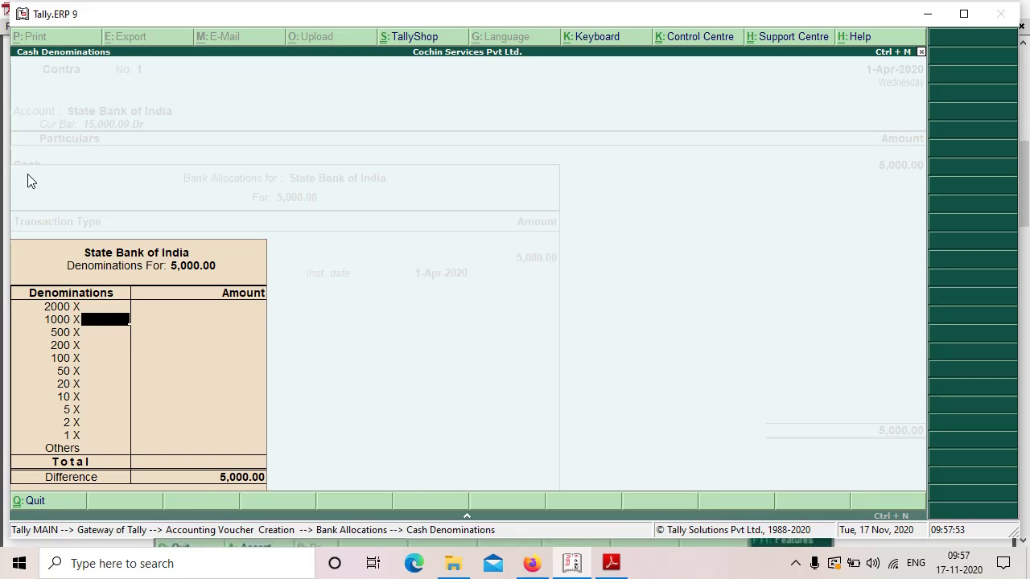
type("5")
key("Return")
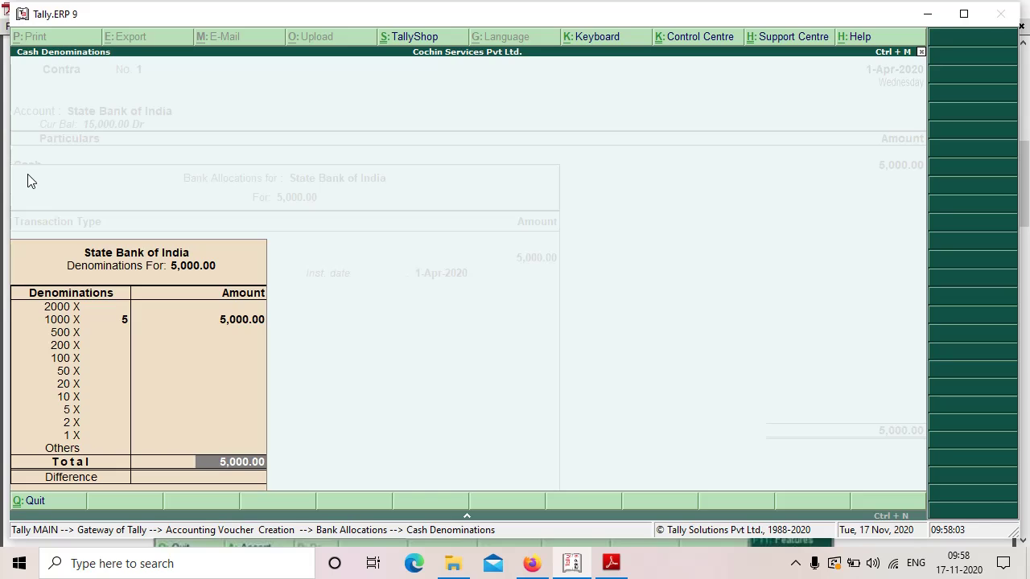
key("Return")
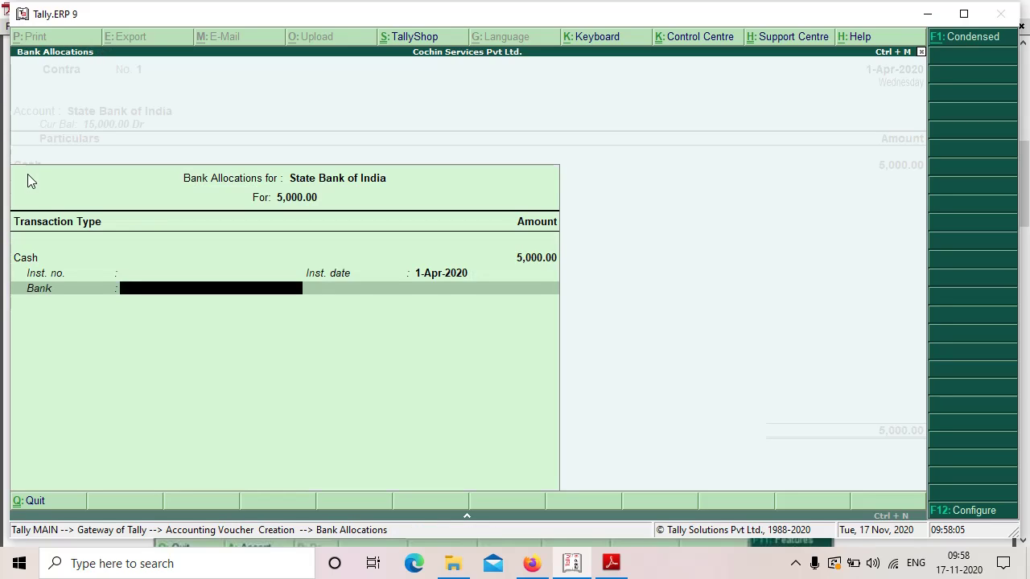
Leave the instrument number blank and the bank as Not Applicable, and save the deposit voucher without a narration.
key("Up")
key("Up")
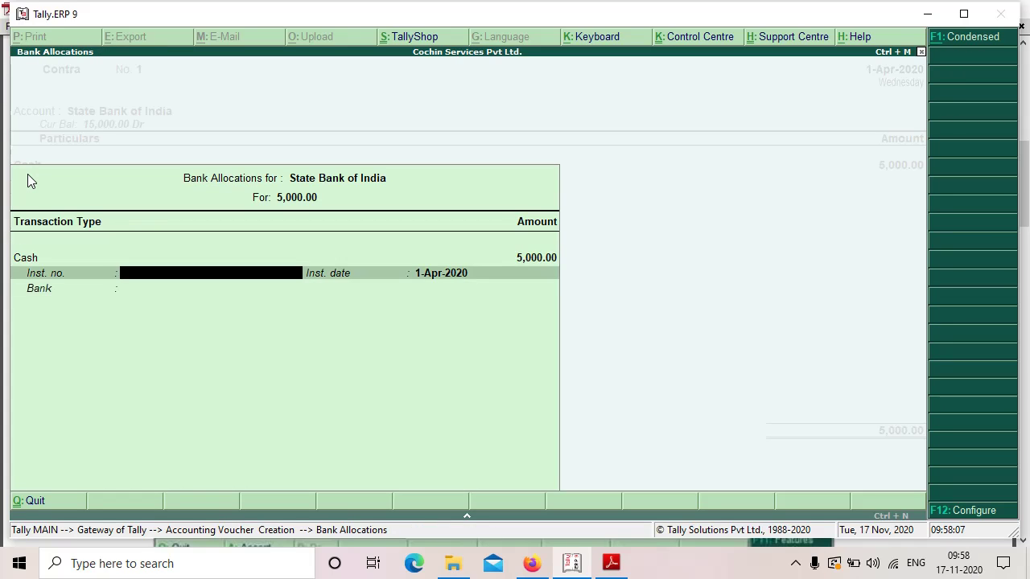
key("Return")
key("Return")
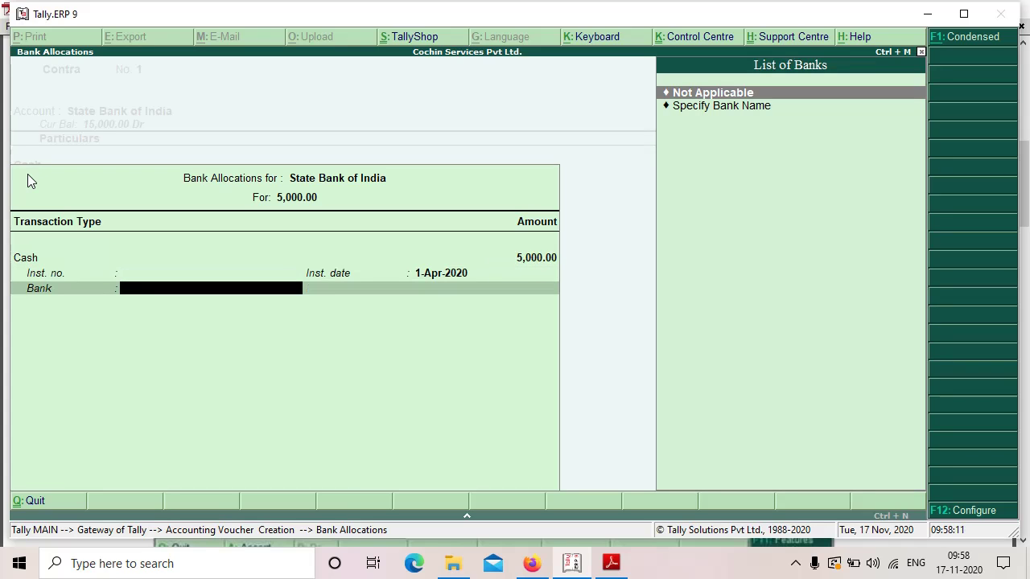
key("Return")
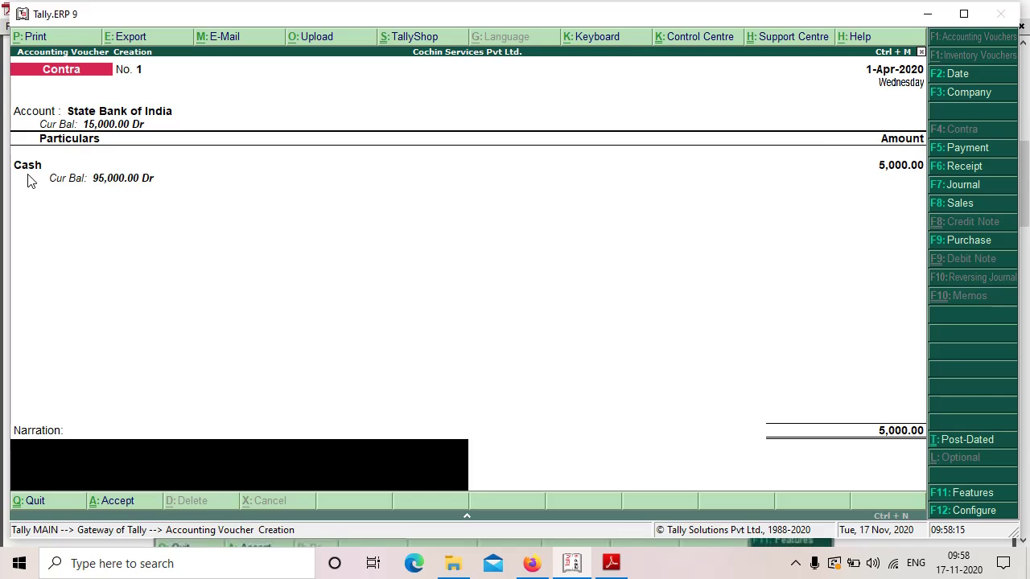
key("Return")
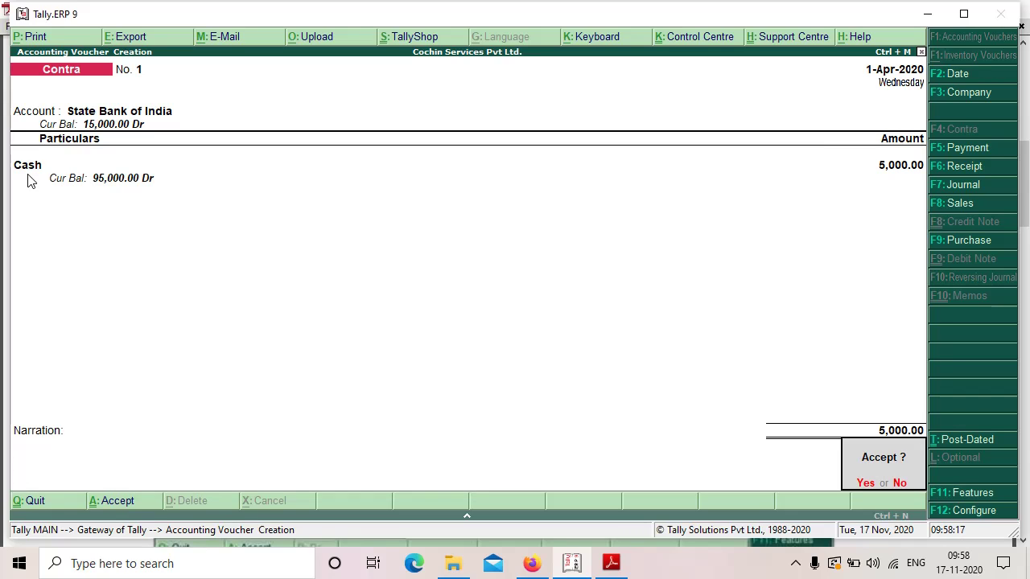
key("Return")
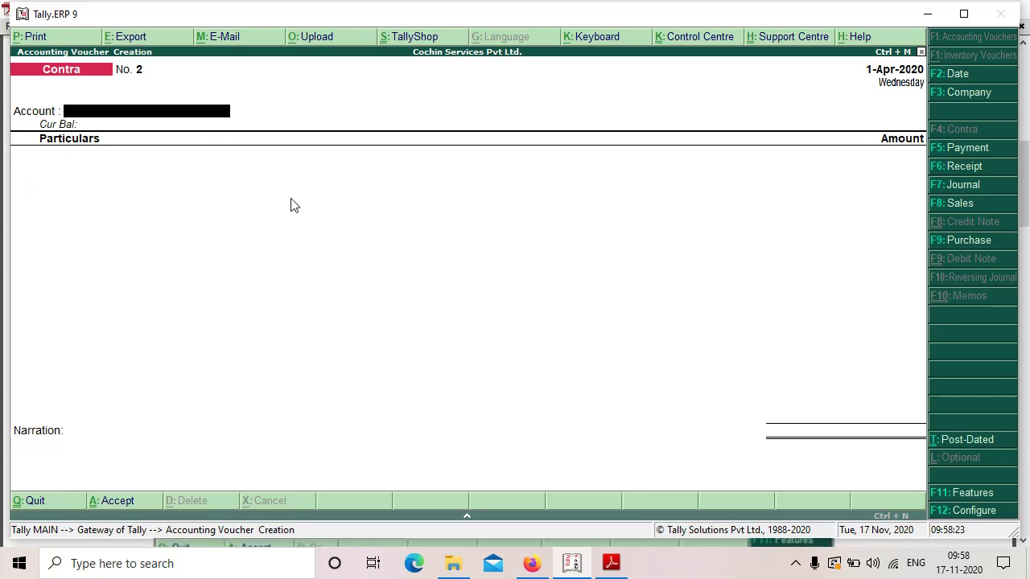
Examine the cash withdrawal example and the bank-to-cash contra rule in ContraVoucher.pdf in Adobe Reader, and return to Tally.ERP 9.
left_click(611, 567)
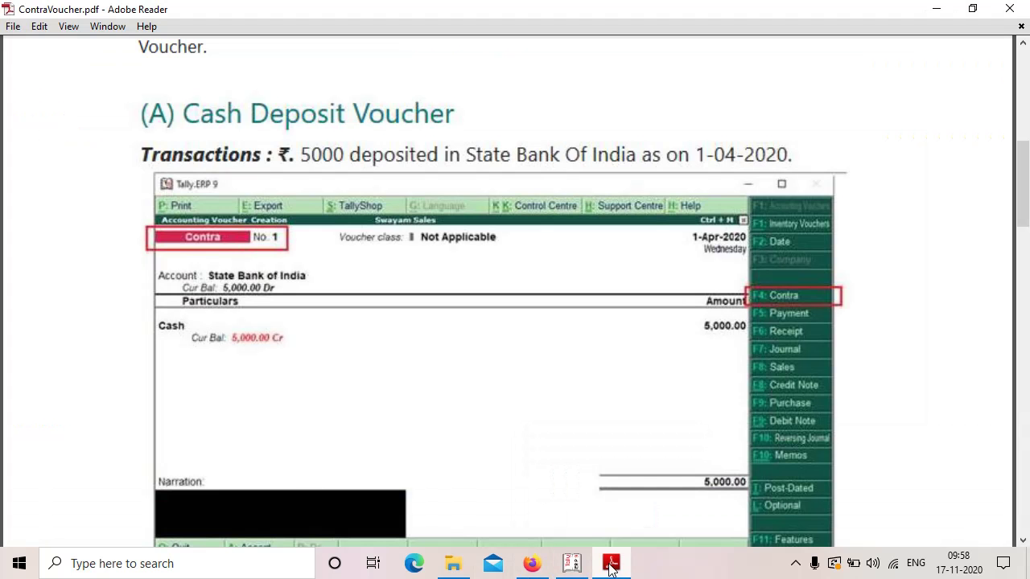
scroll(572, 382, "down", 8)
scroll(572, 383, "down", 10)
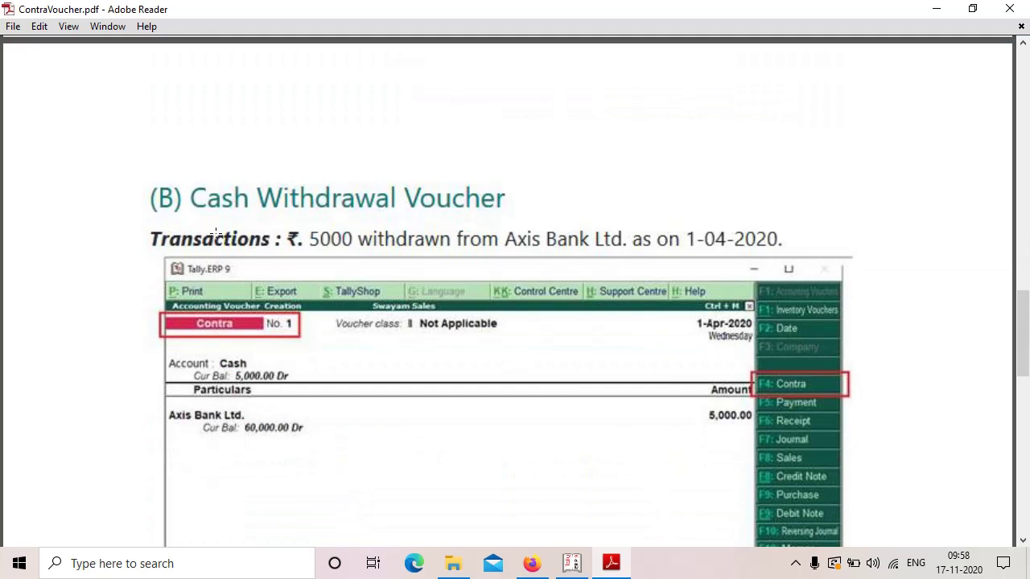
scroll(632, 258, "down", 1)
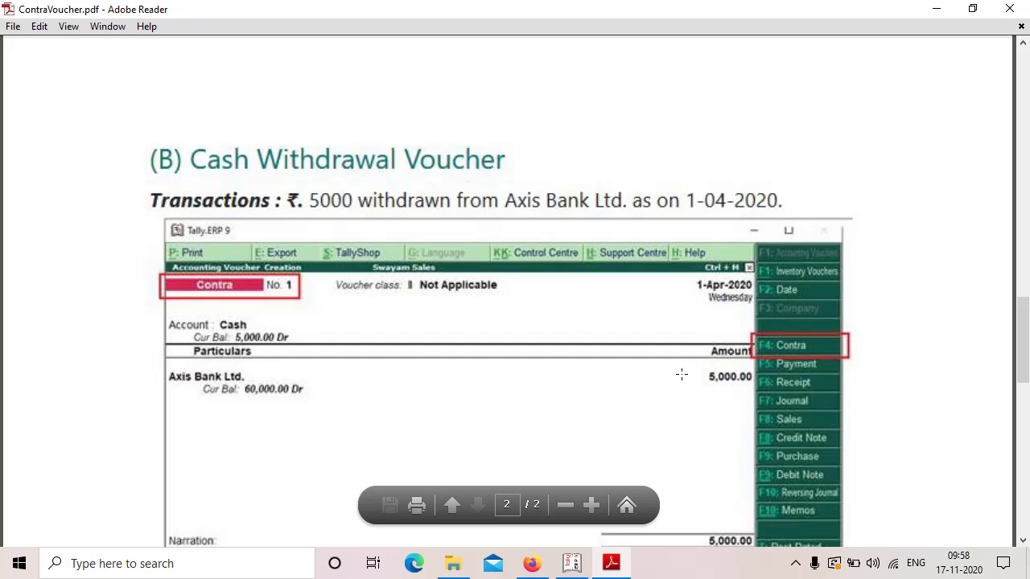
scroll(678, 362, "up", 10)
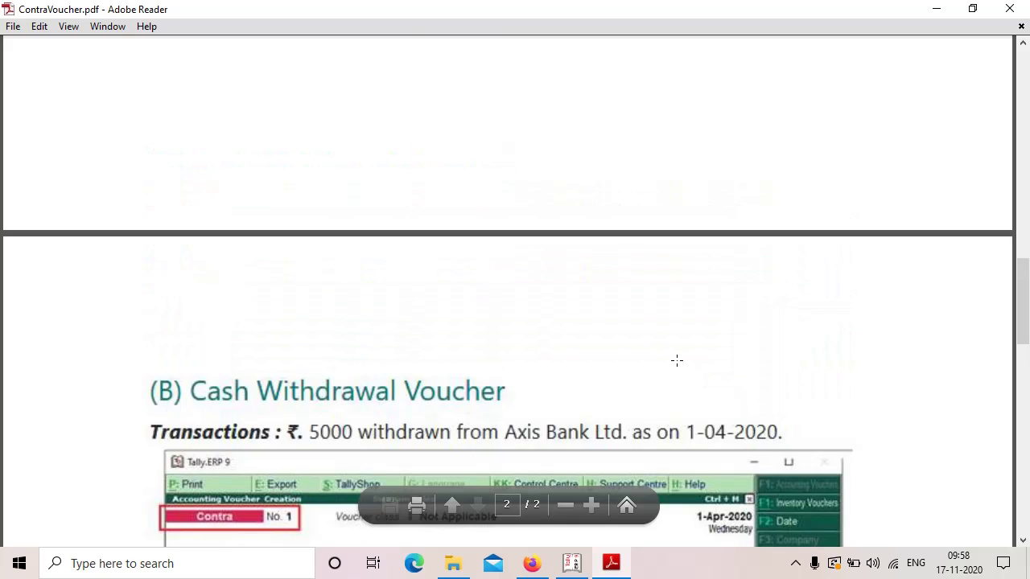
scroll(680, 319, "up", 10)
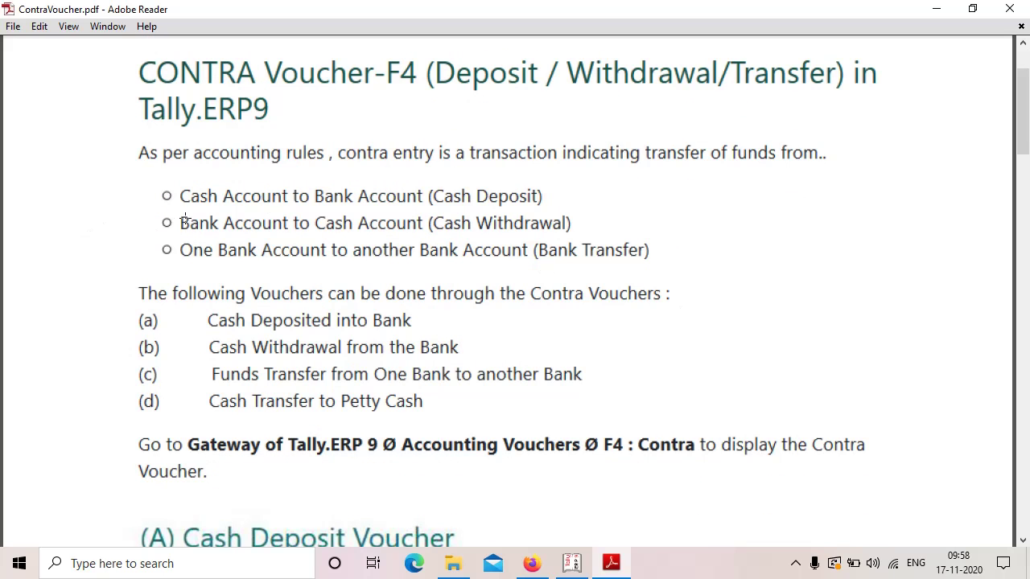
left_click_drag(180, 224, 426, 229)
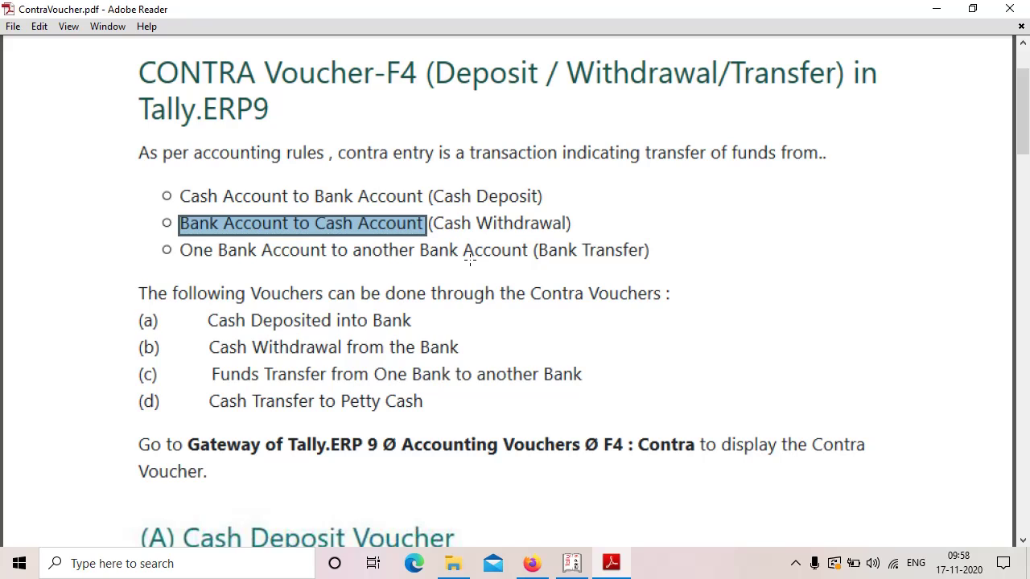
left_click(571, 563)
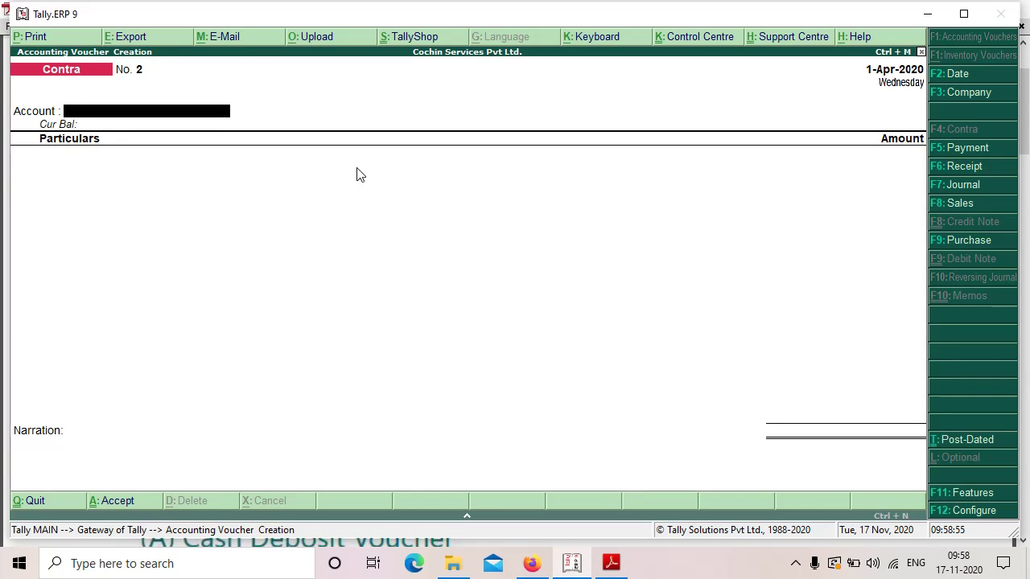
Enter Cash as the contra voucher's account and Axis Bank Ltd as the particulars, with an amount of 5,000.
type("Cas")
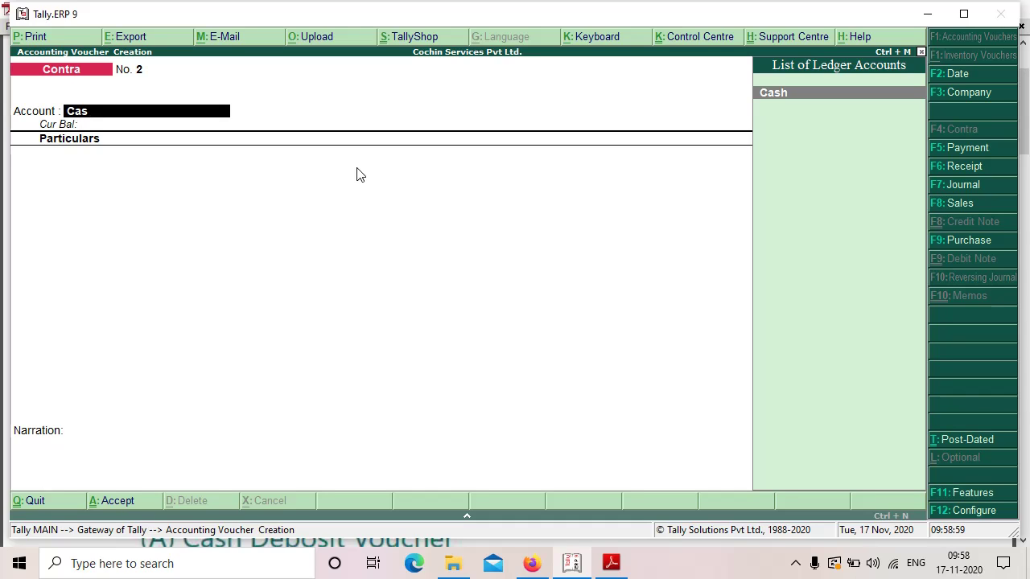
key("Return")
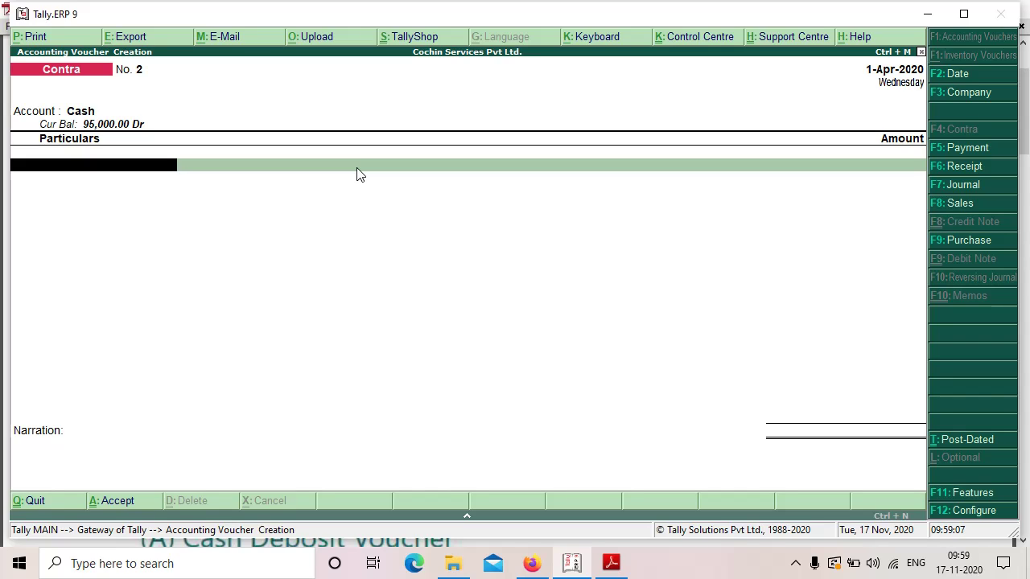
type("A")
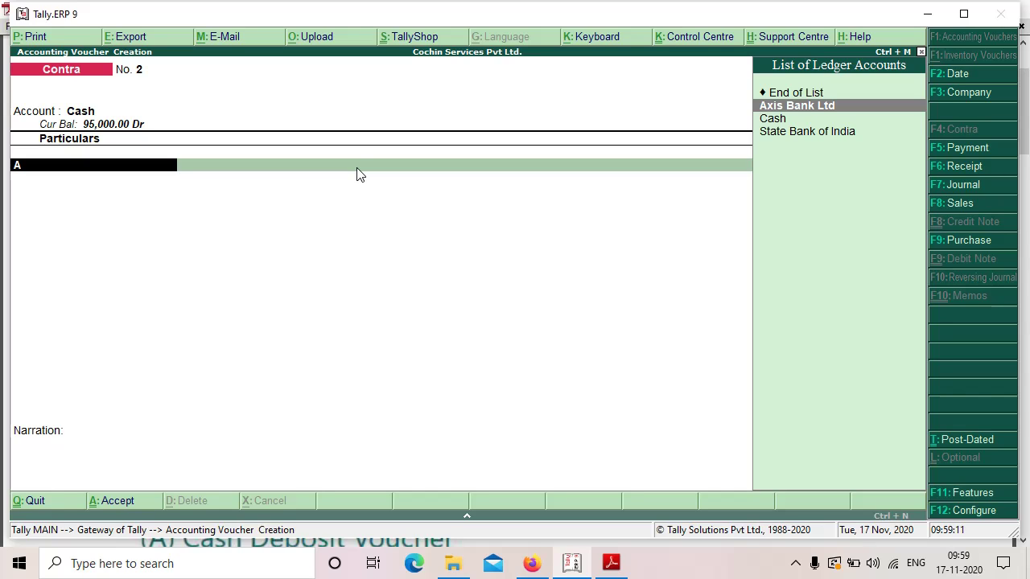
left_click(356, 167)
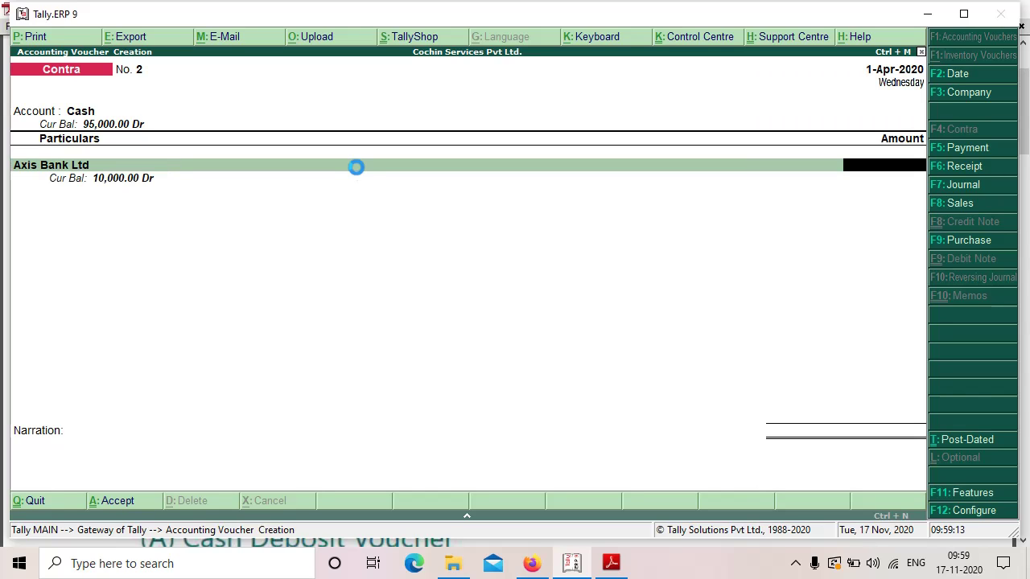
type("5000")
key("Return")
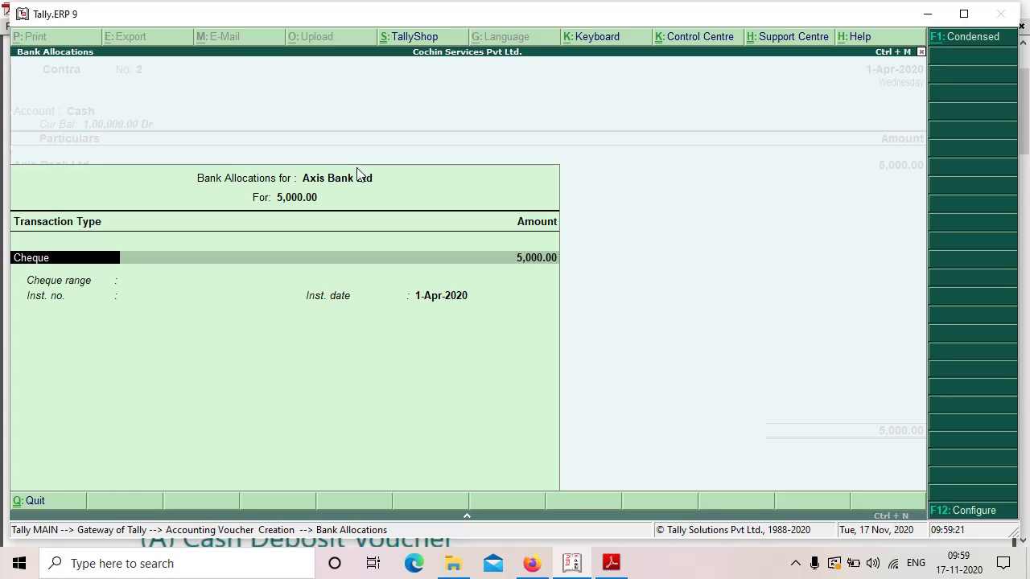
Allocate the 5,000 Axis Bank Ltd withdrawal as Cheque, with the cheque range Not Applicable and a blank instrument number.
type("c")
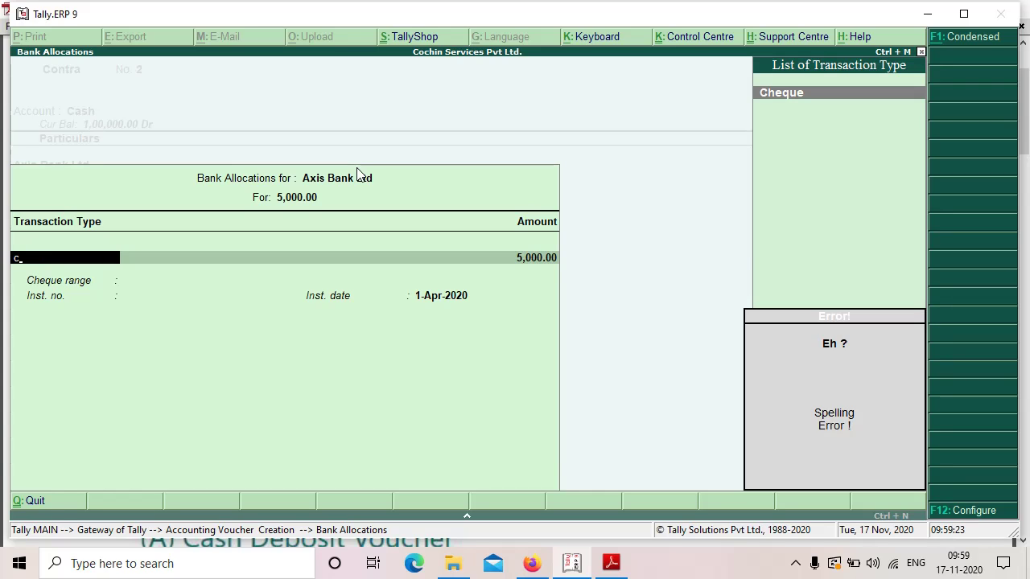
key("BackSpace")
key("Return")
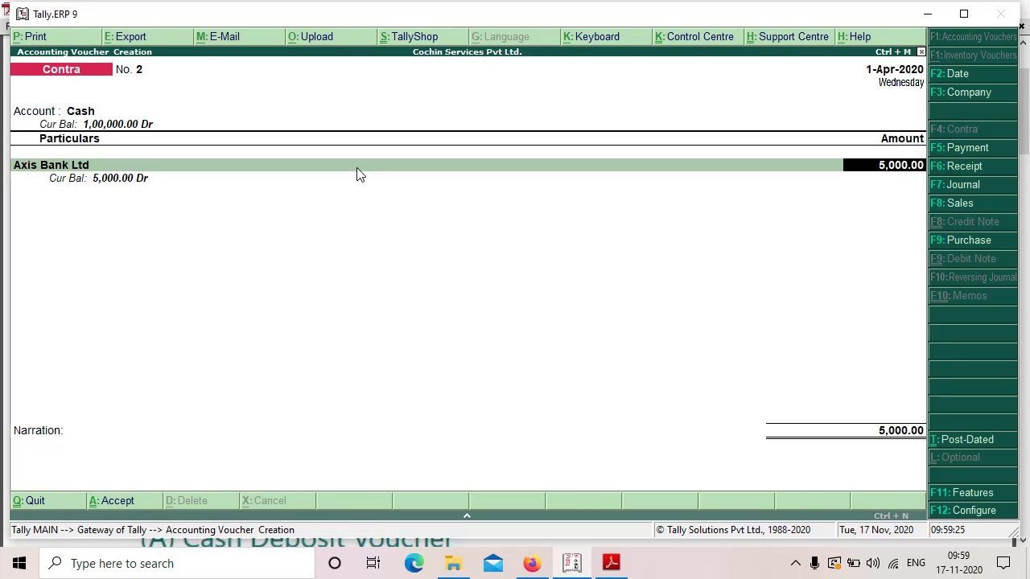
key("Return")
key("Return")
key("Return")
key("Return")
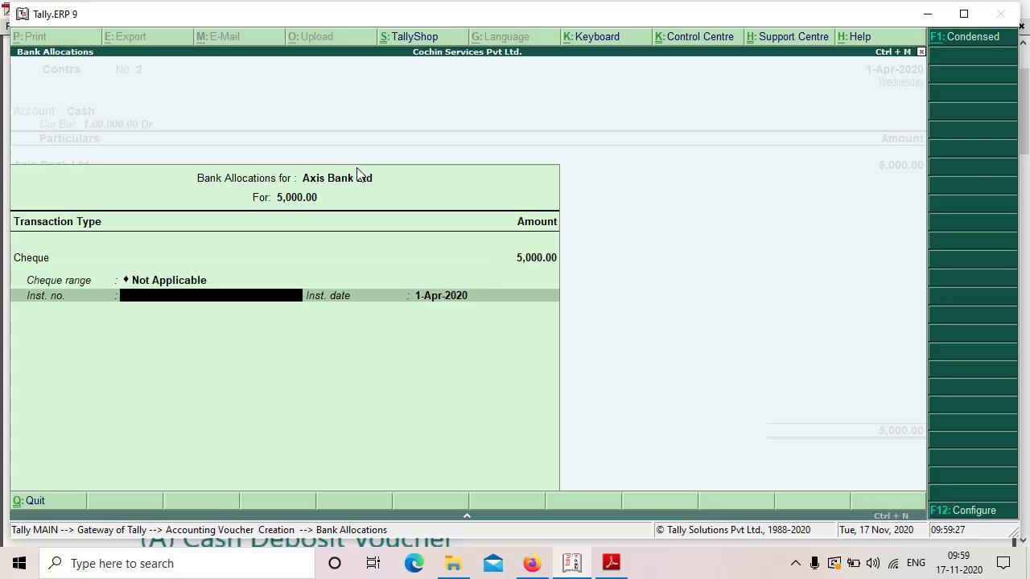
key("Return")
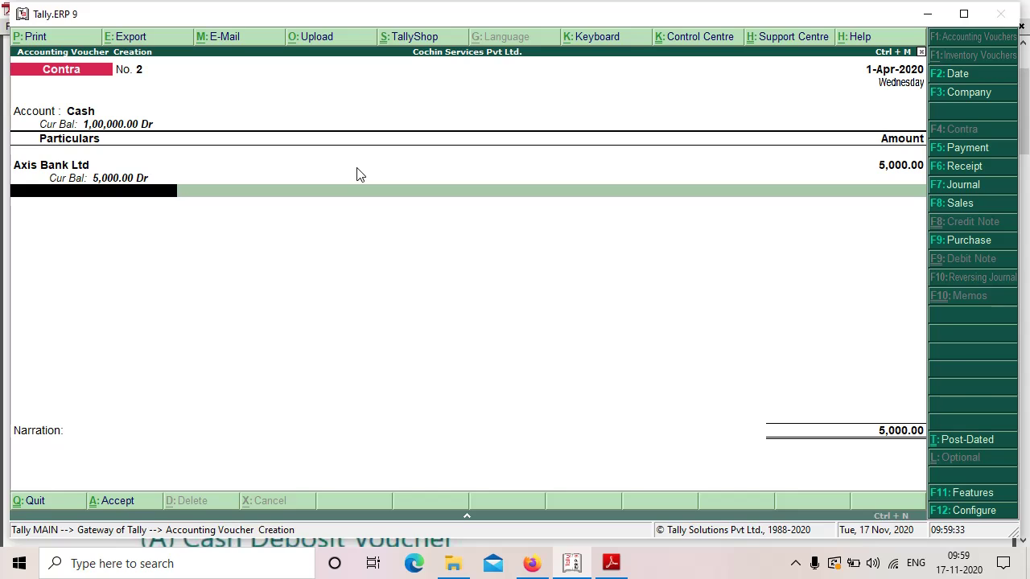
Finish the particulars and save the cash withdrawal voucher without a narration.
key("Return")
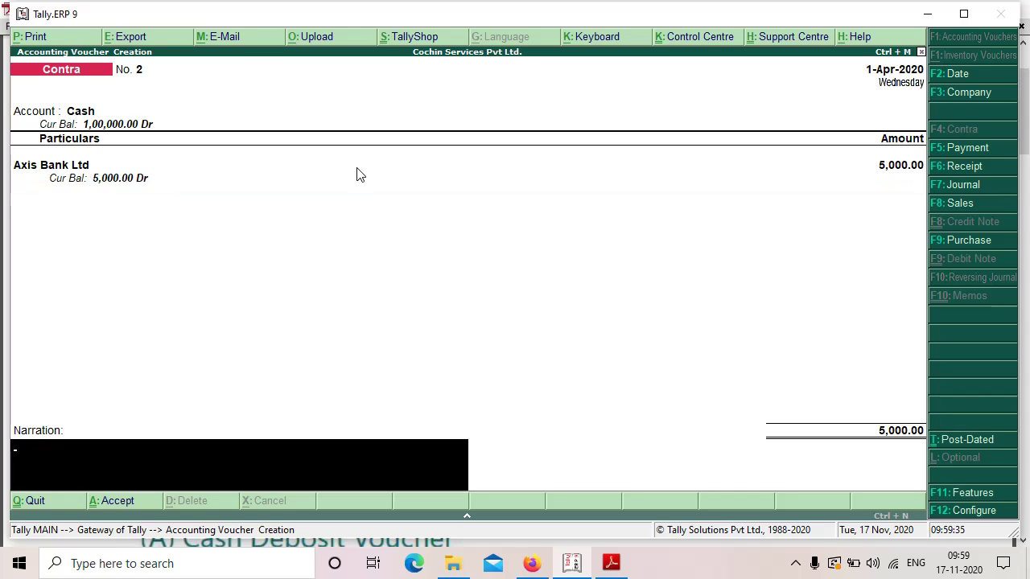
key("Return")
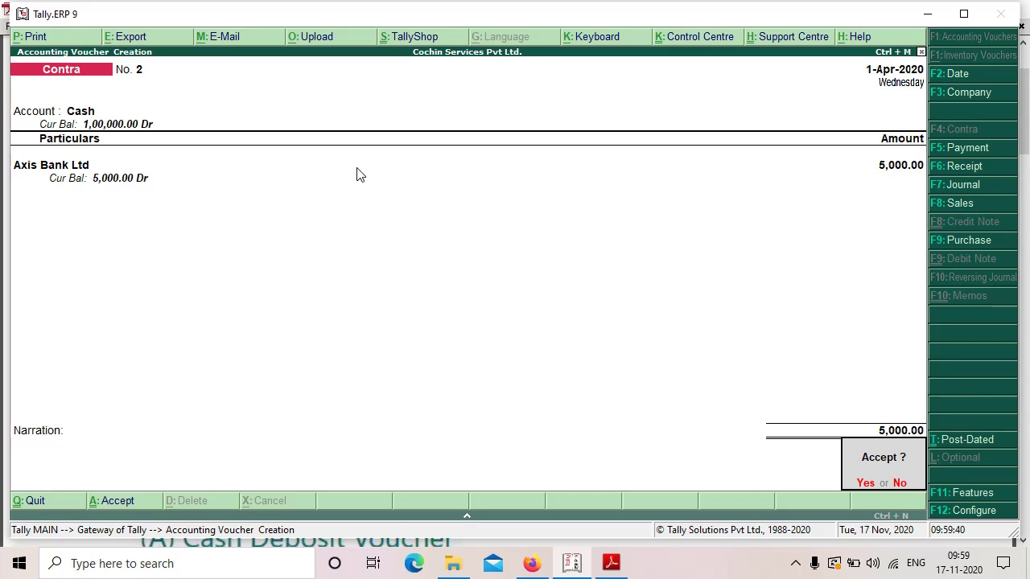
key("Return")
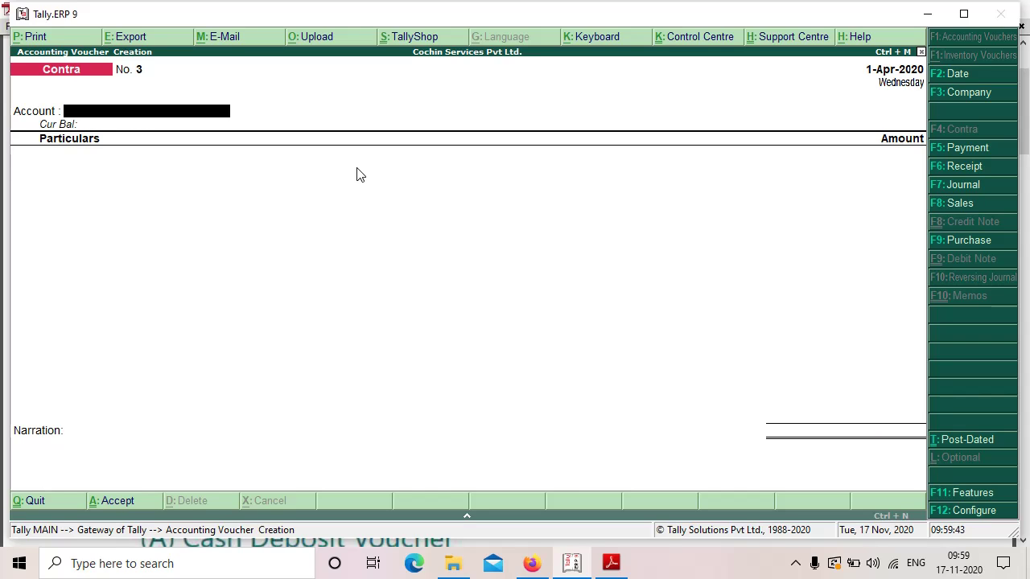
Examine the Fund Transfer Voucher example in ContraVoucher.pdf in Adobe Reader, and return to Tally.ERP 9.
left_click(611, 563)
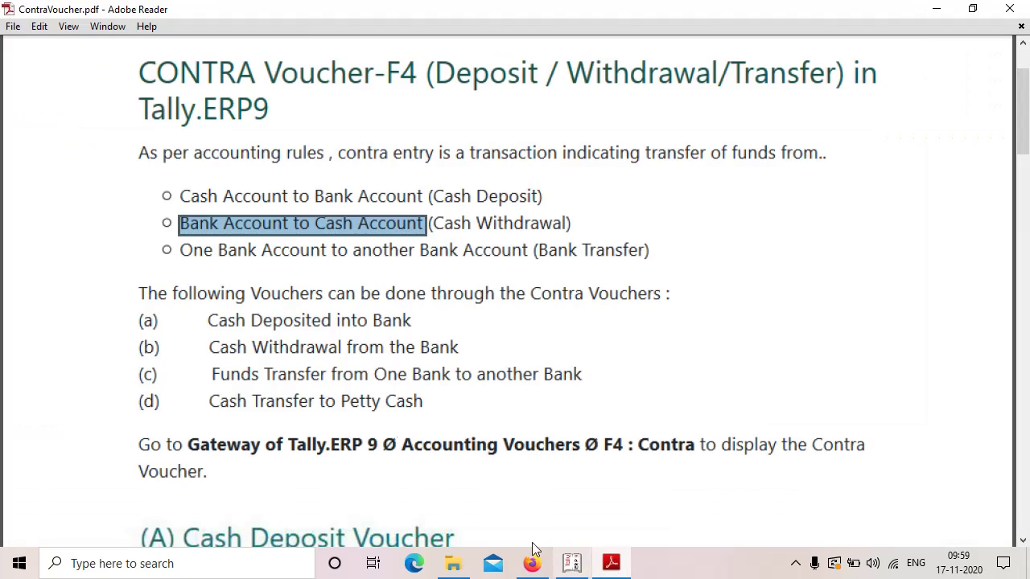
scroll(582, 349, "down", 5)
scroll(582, 350, "up", 4)
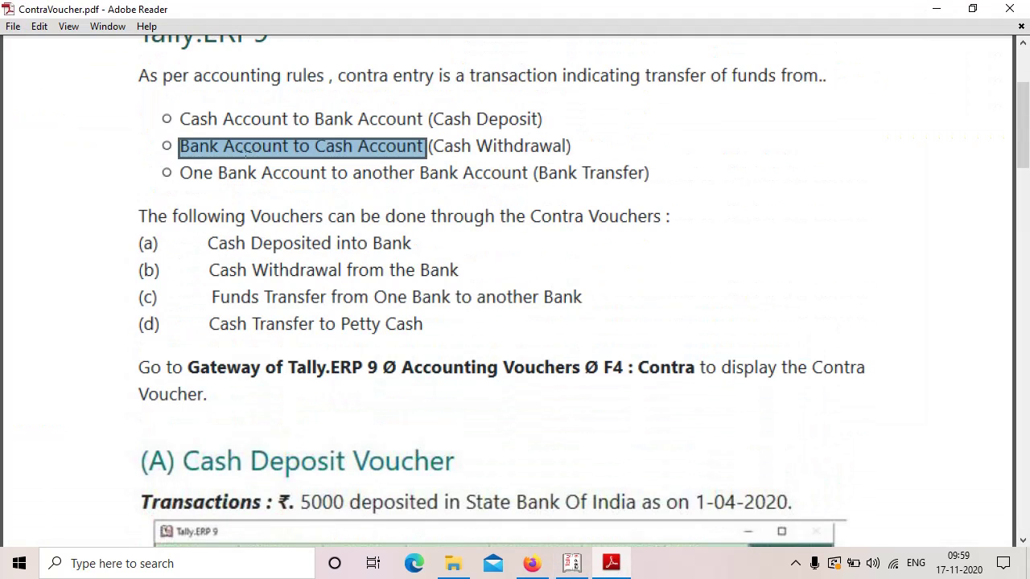
scroll(603, 366, "down", 15)
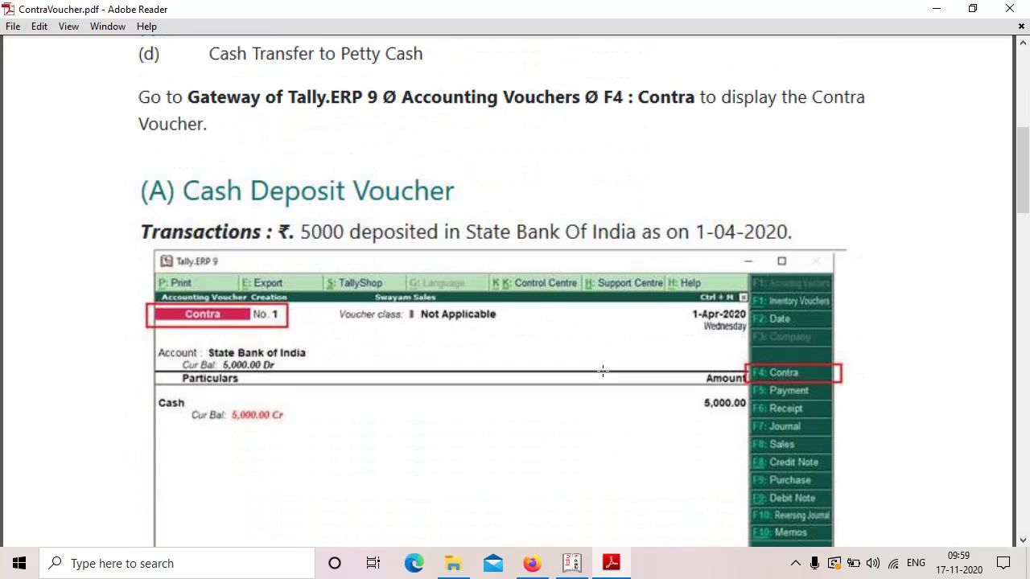
scroll(610, 362, "down", 5)
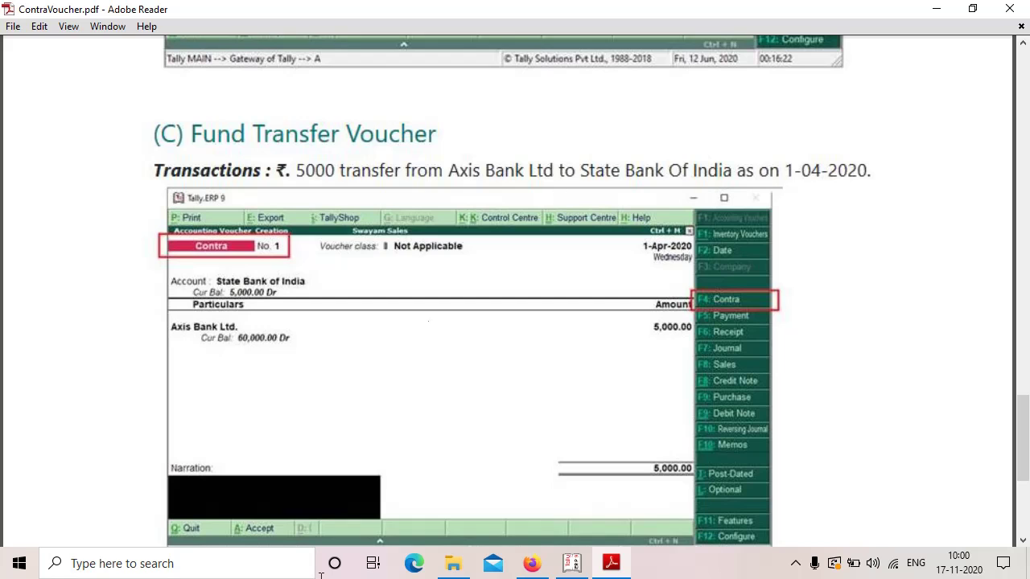
left_click(571, 563)
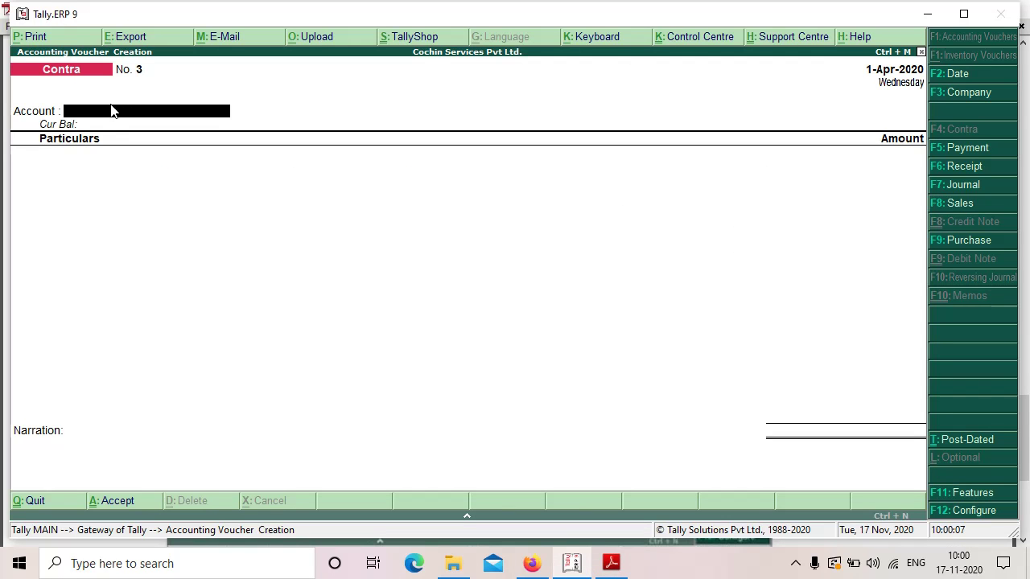
Enter State Bank of India as the contra voucher's account and Axis Bank Ltd as the particulars, with an amount of 5,000.
type("St")
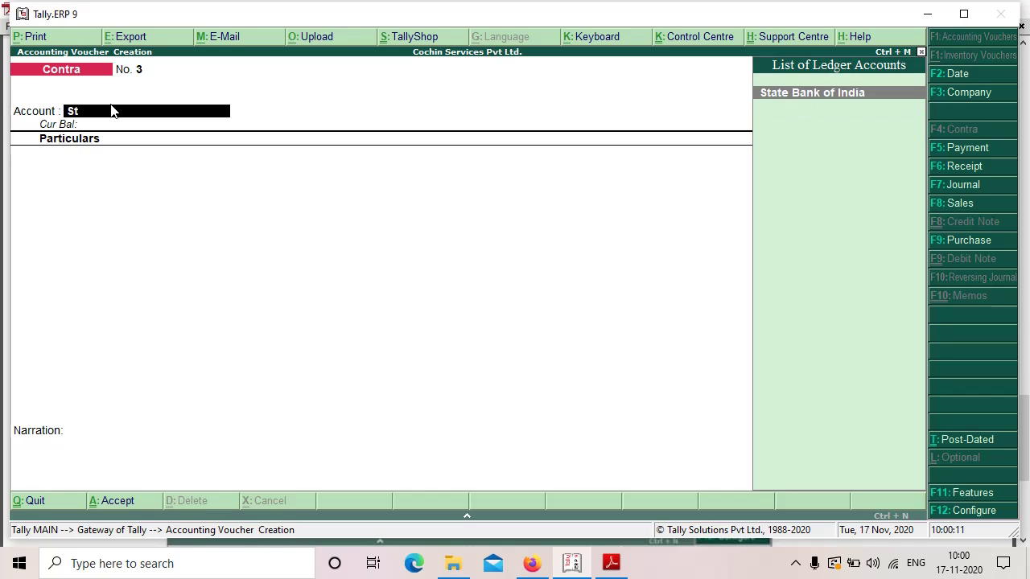
key("Return")
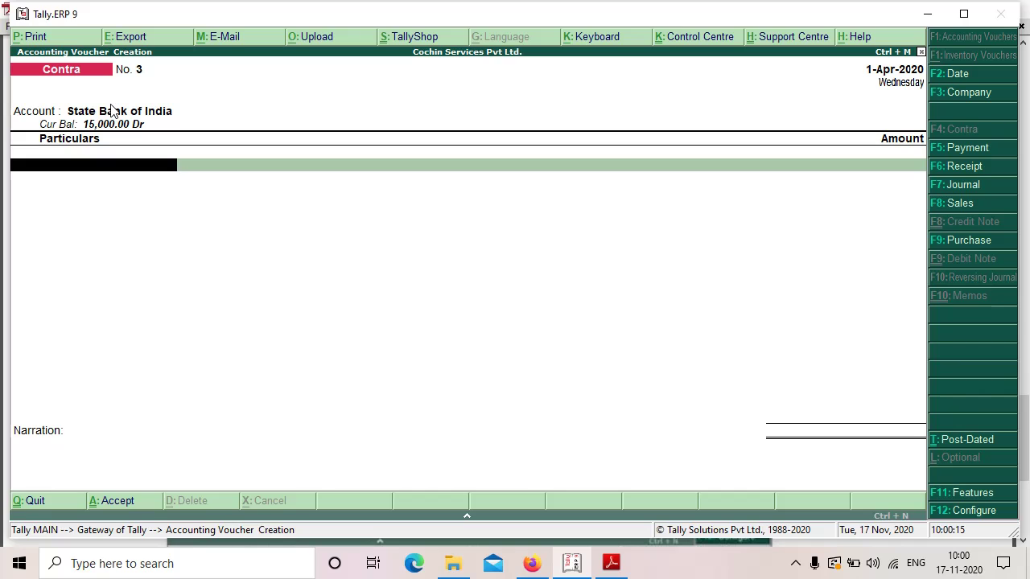
type("Ax")
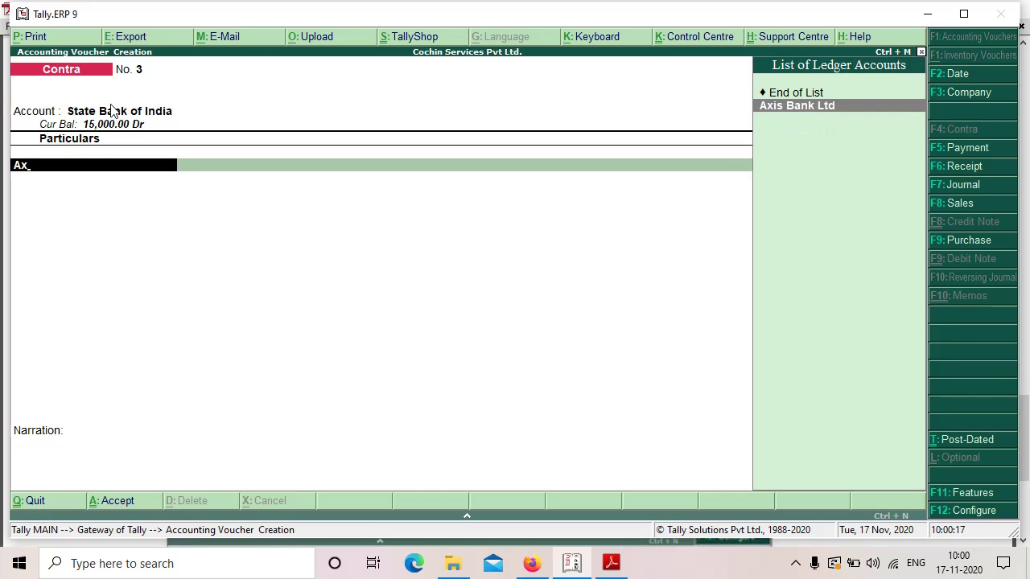
key("Return")
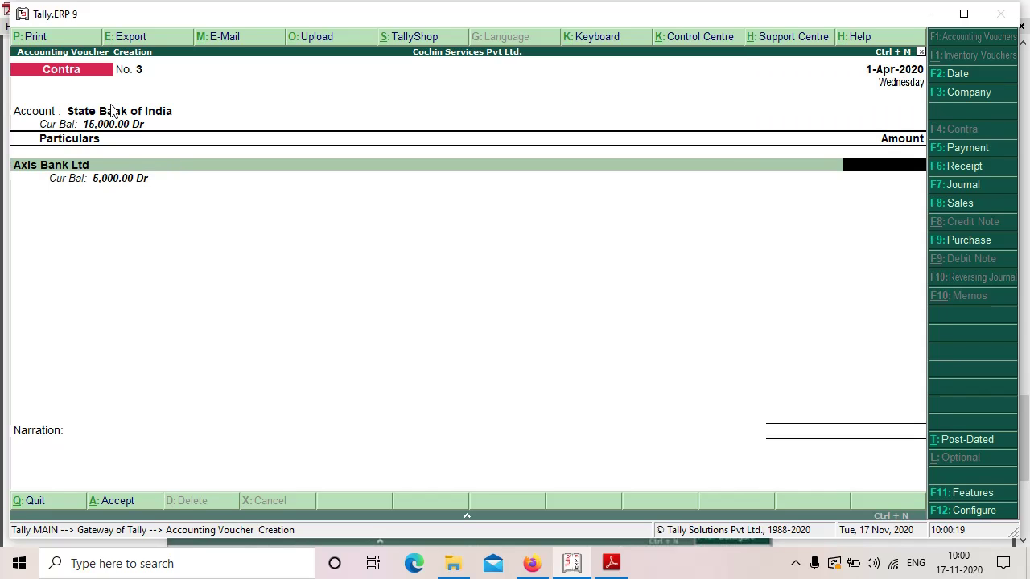
type("5000")
key("Return")
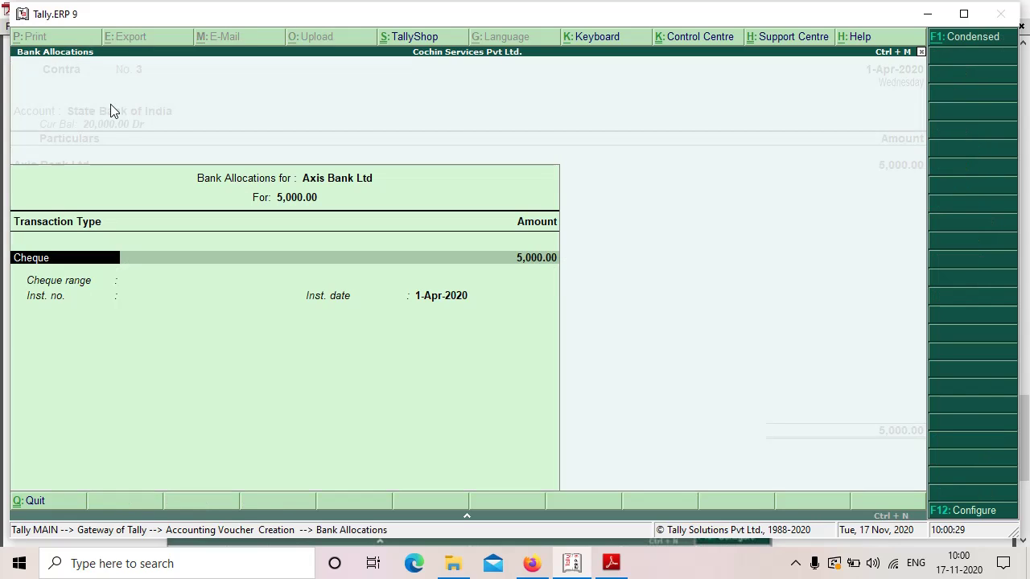
Allocate the 5,000 transfer from Axis Bank Ltd as Cheque, with no cheque range or instrument number and the date 1-Apr-2020.
key("Return")
key("Return")
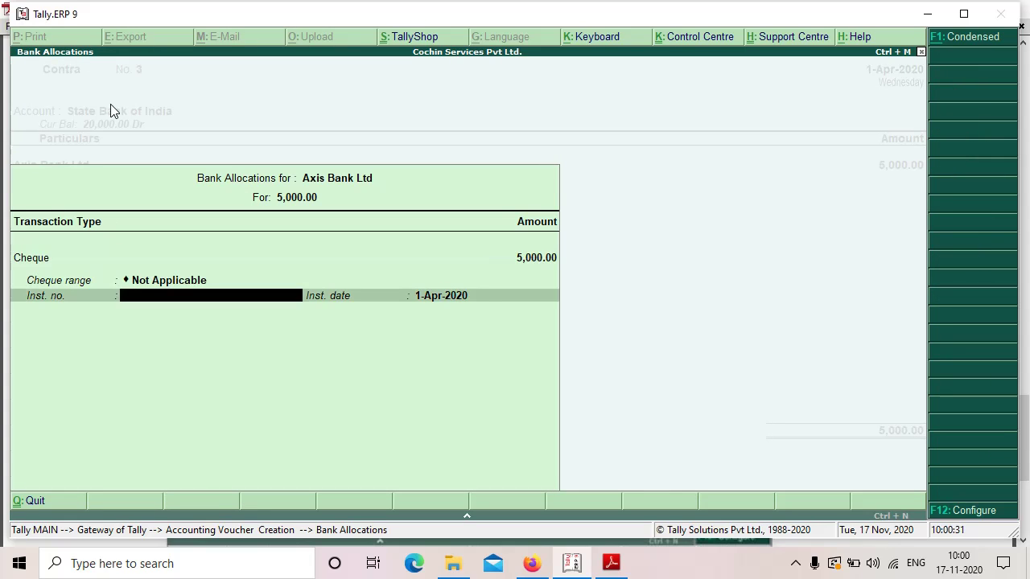
key("Return")
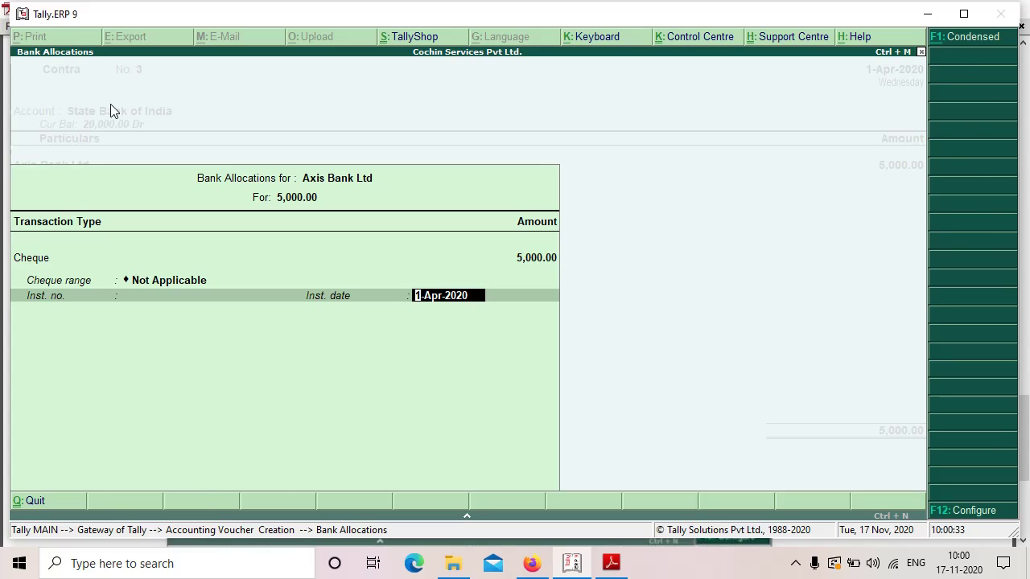
key("Return")
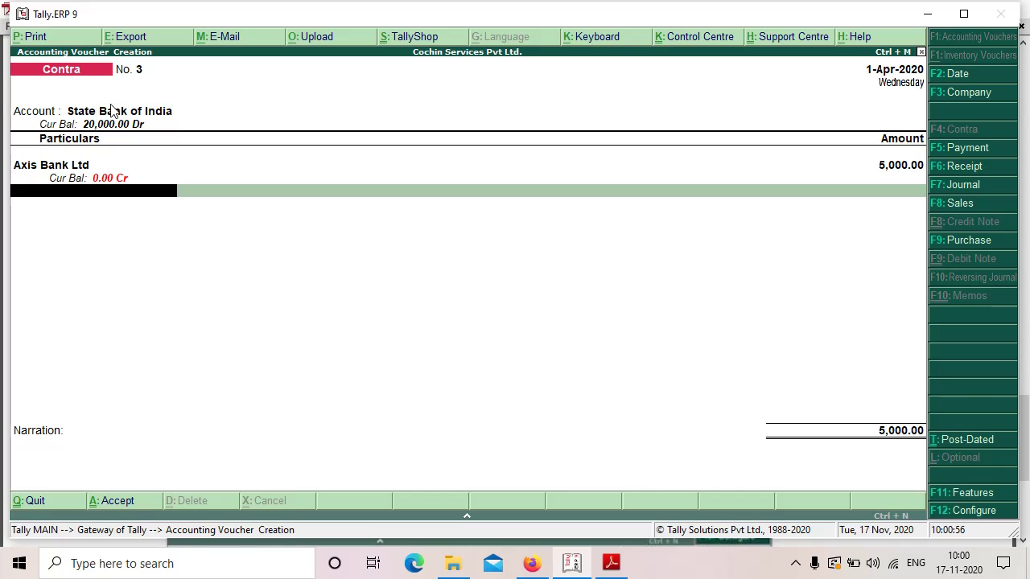
Allocate the 5,000 for State Bank of India as Cheque/DD, and save the fund transfer voucher without a narration.
key("Return")
key("Return")
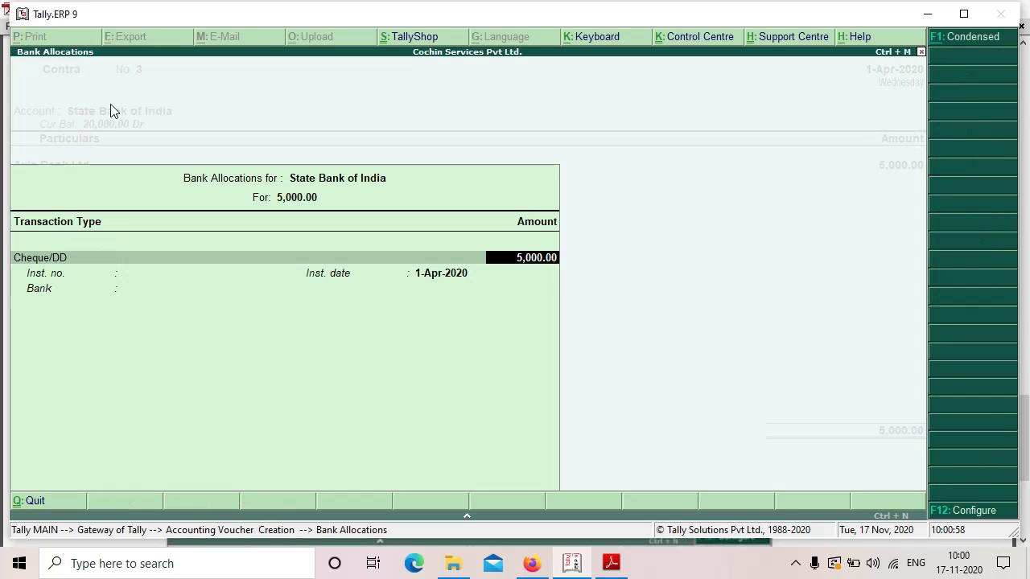
key("Return")
key("Return")
key("Return")
key("Return")
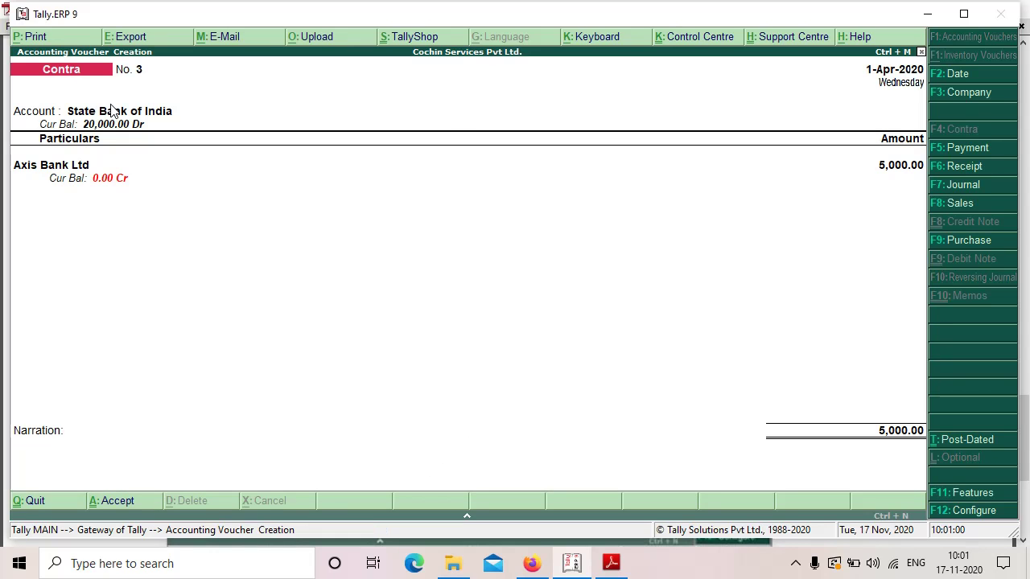
key("Return")
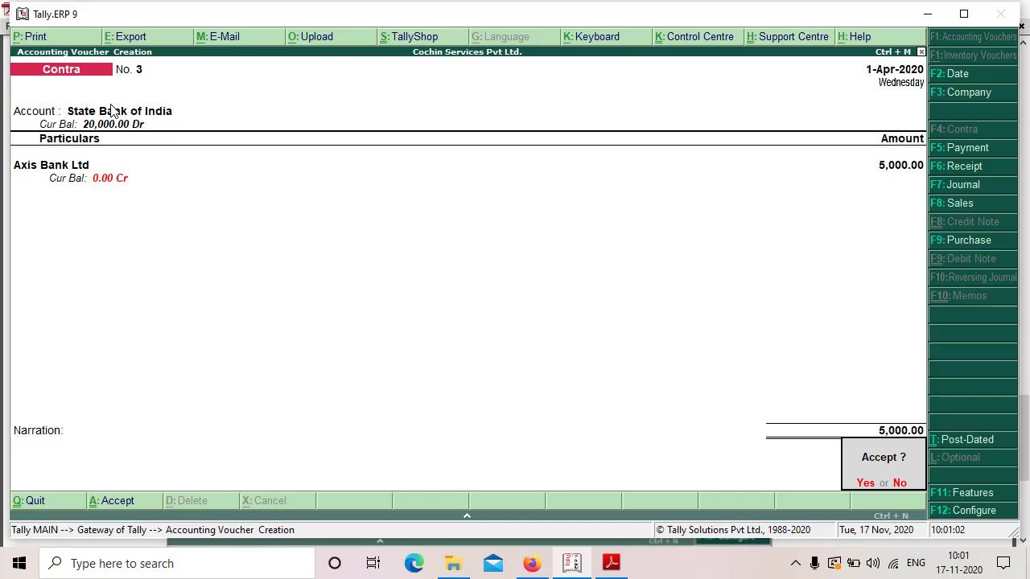
key("Return")
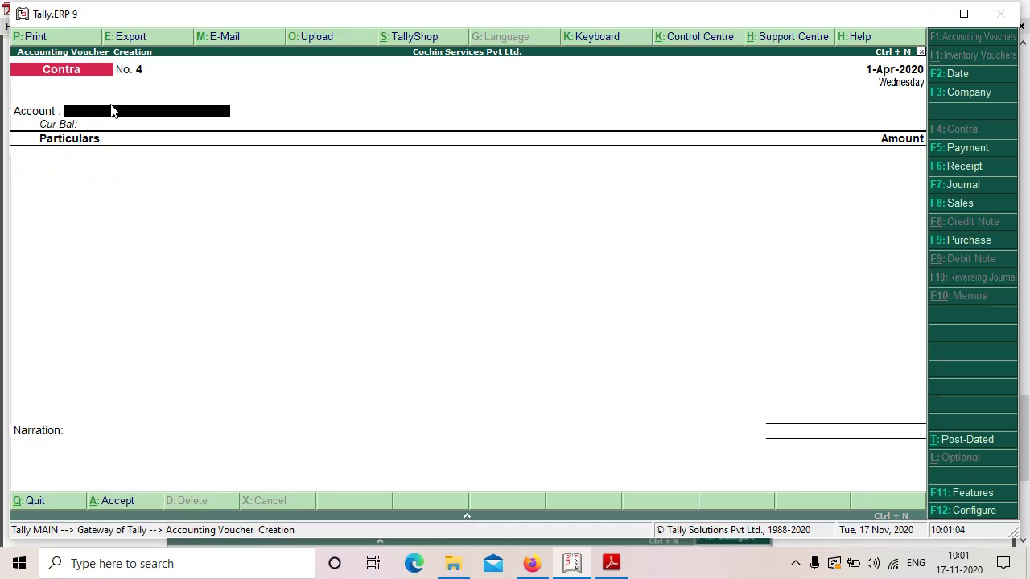
Set single entry mode for payment/receipt/contra vouchers to No in the contra configuration, and accept the other options as they are.
left_click(974, 512)
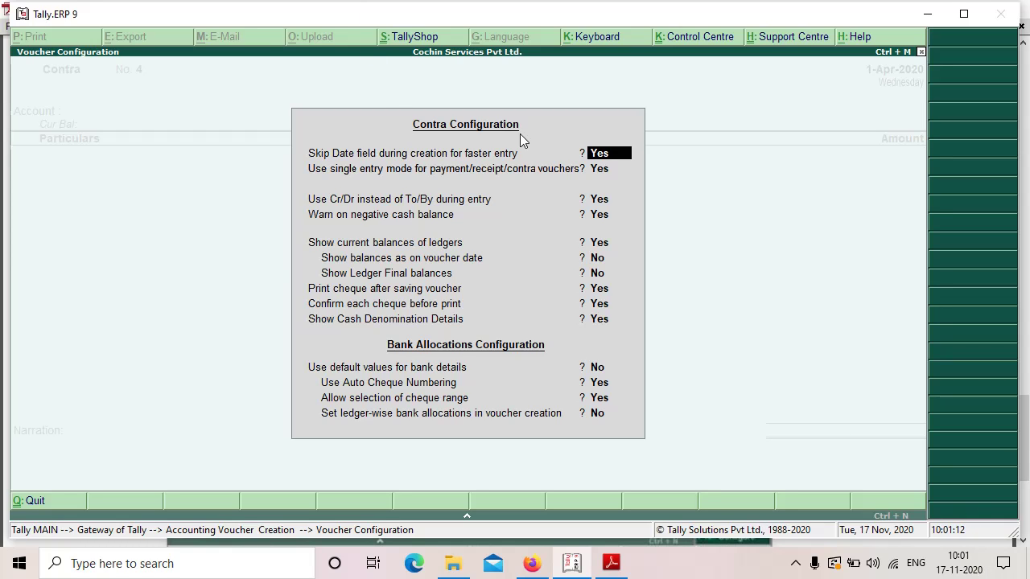
key("Return")
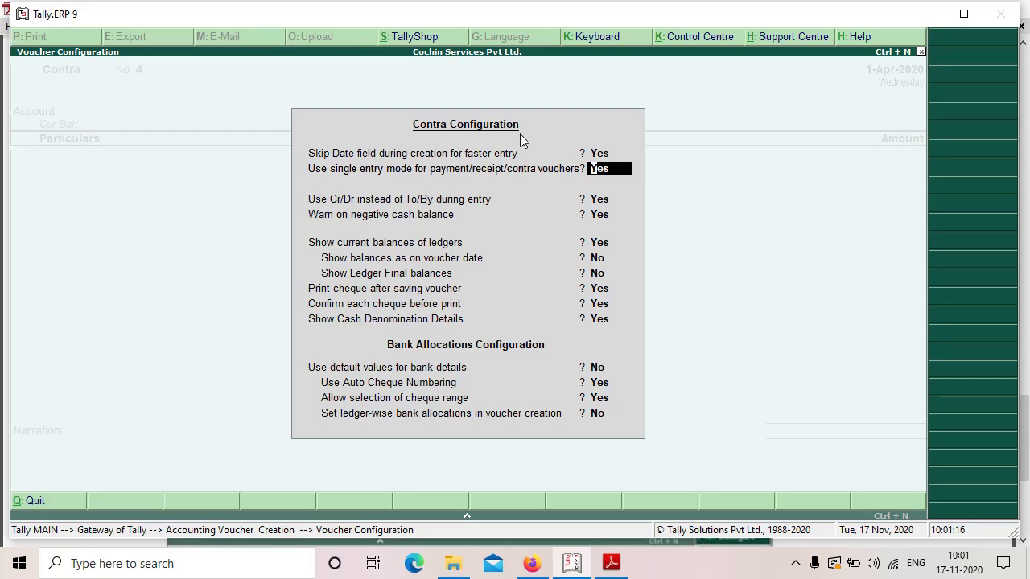
type("no")
key("Return")
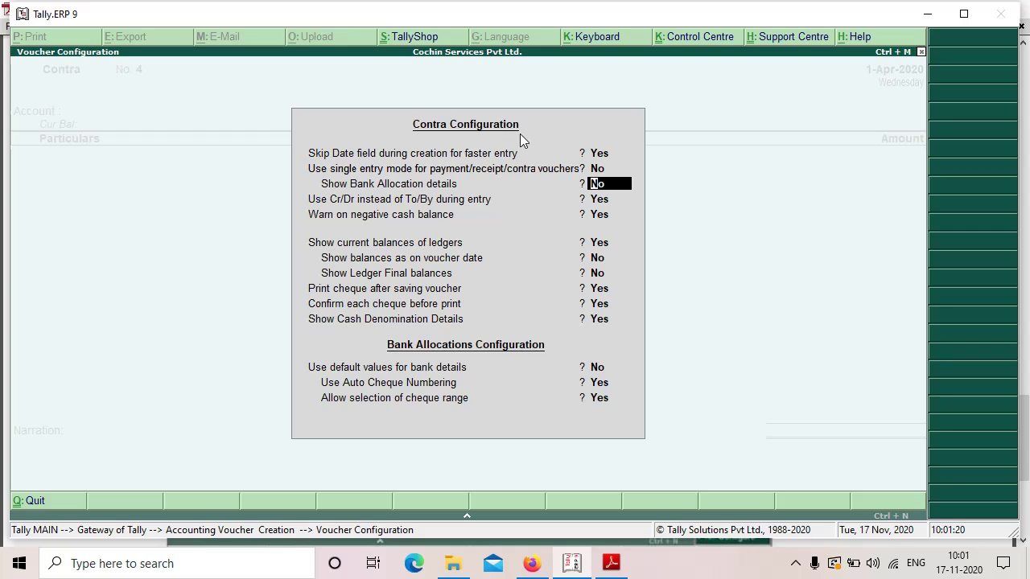
key("Return")
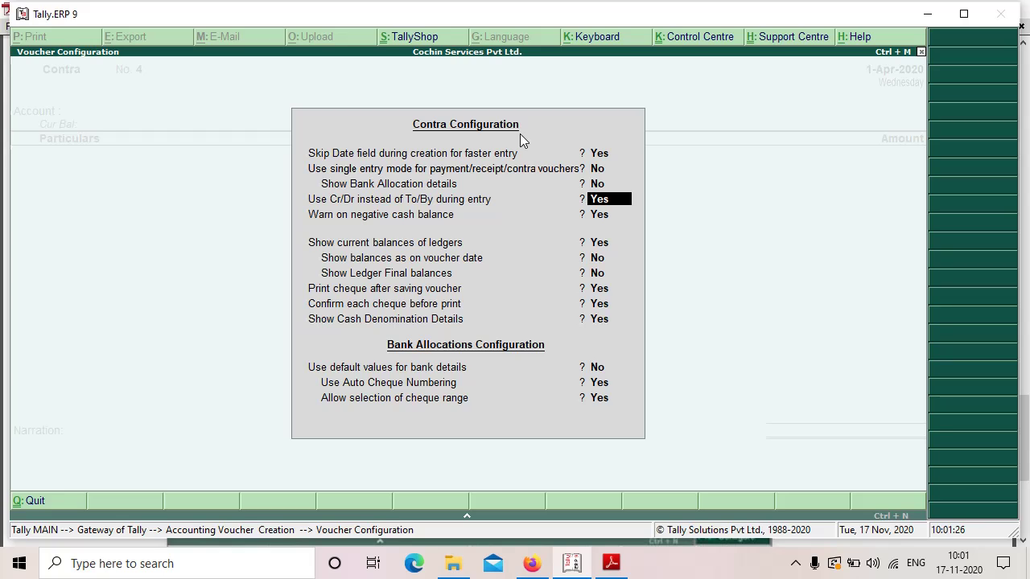
key("Return")
key("Return")
key("Return")
key("Return")
key("Return")
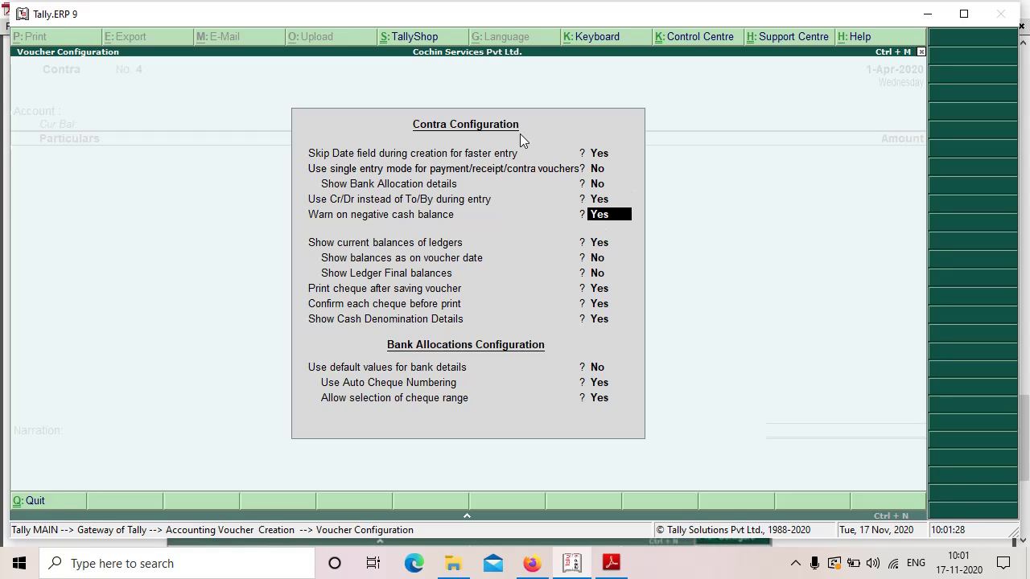
key("Return")
key("Return")
key("Return")
key("Return")
key("Return")
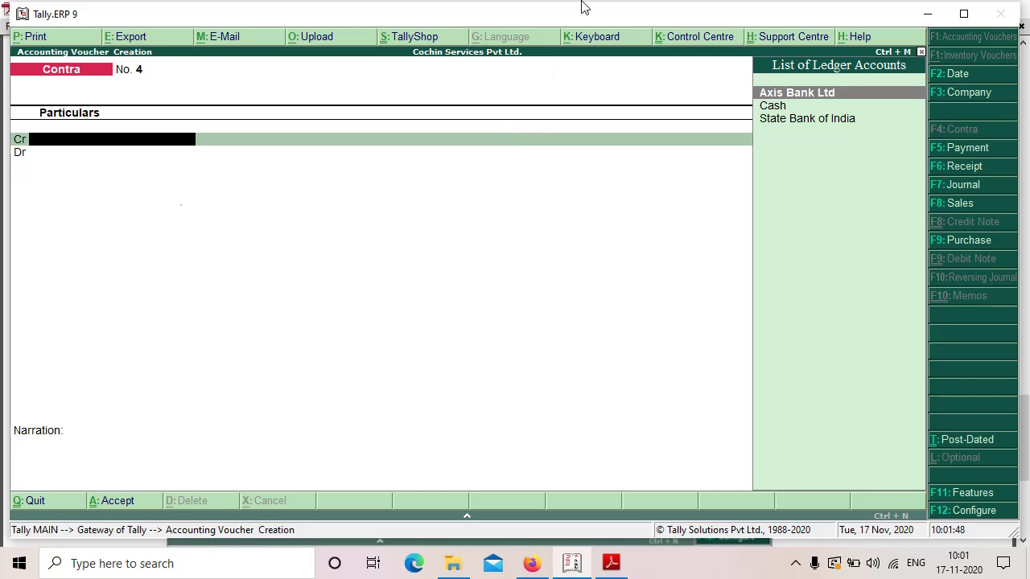
Switch to ContraVoucher.pdf in Adobe Reader to review the cash deposit transaction, and return to Tally.ERP 9.
left_click(613, 560)
scroll(573, 250, "up", 10)
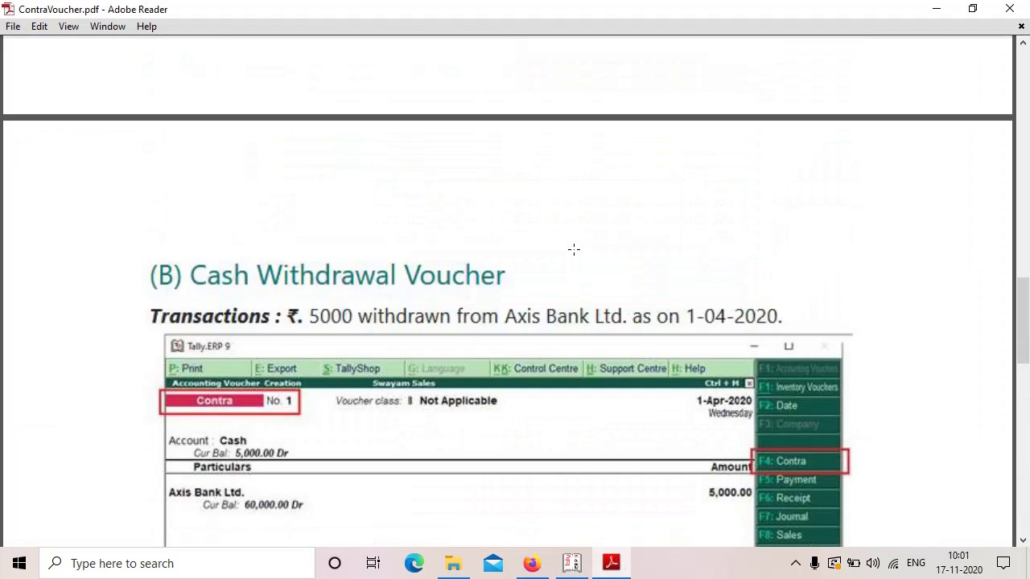
scroll(573, 249, "up", 10)
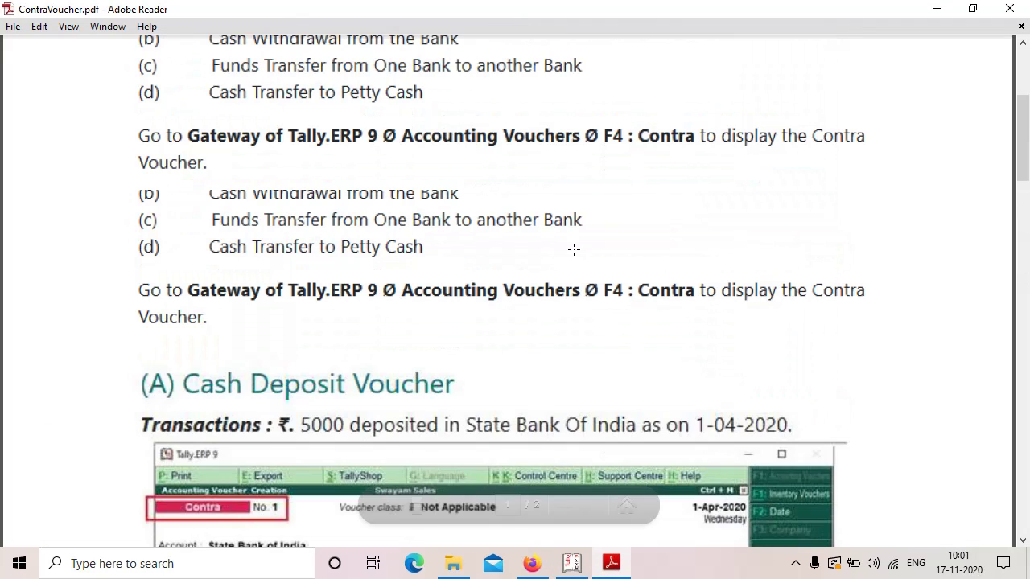
scroll(574, 250, "down", 3)
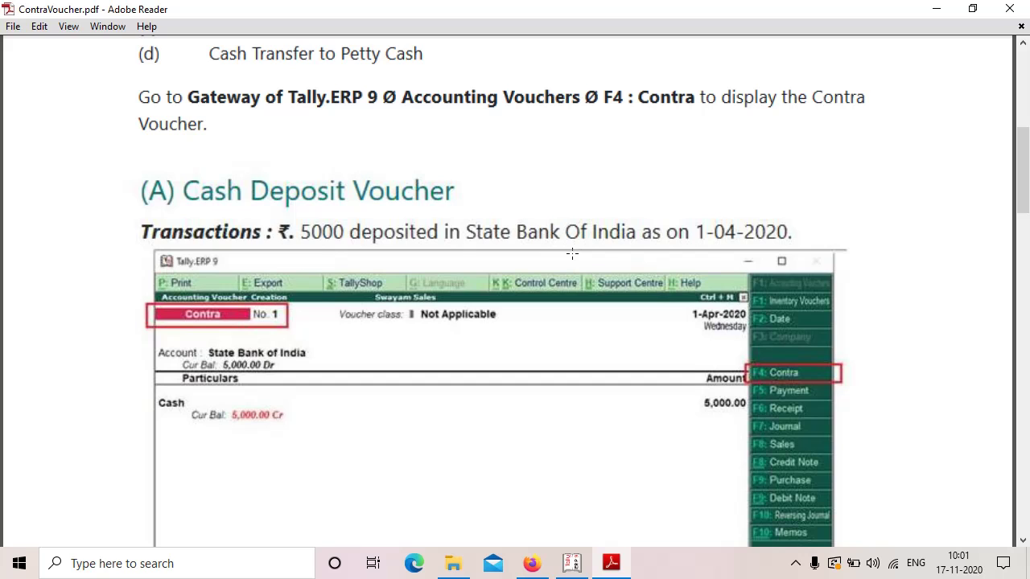
scroll(570, 253, "down", 1)
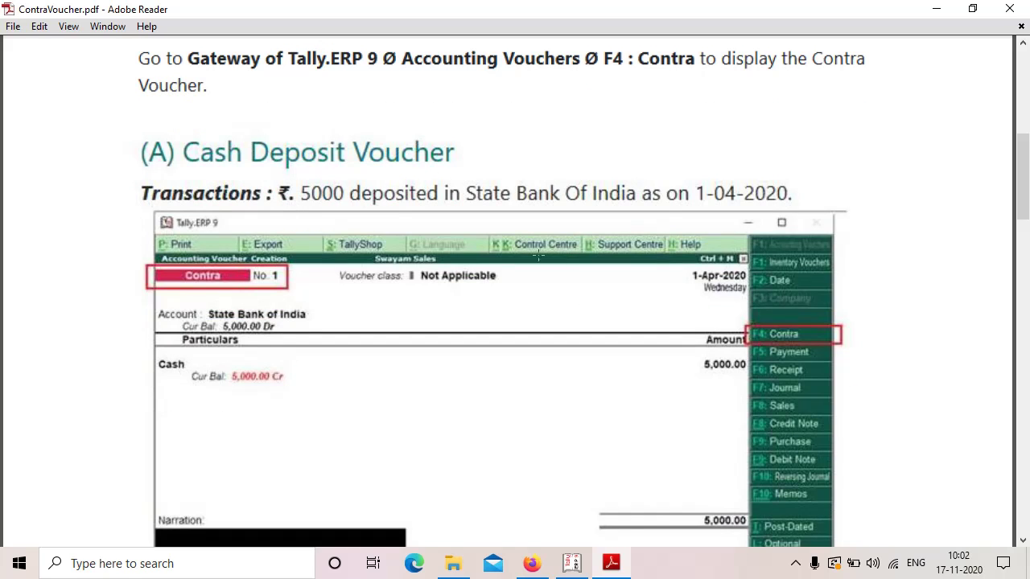
left_click(568, 567)
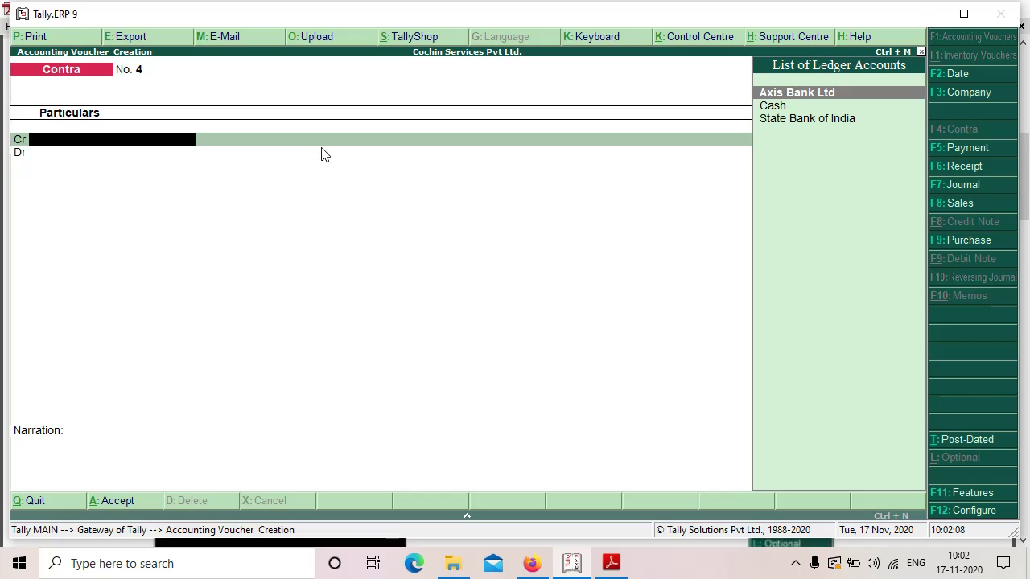
Credit Cash with 5,000 and debit State Bank of India with 5,000 in the contra voucher.
key("Down")
key("Return")
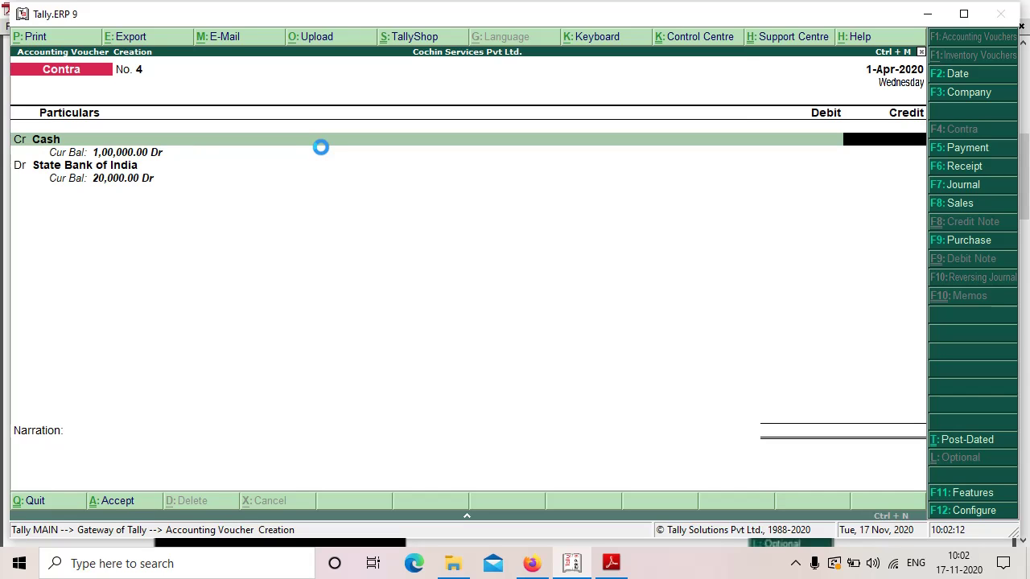
type("5000")
key("Return")
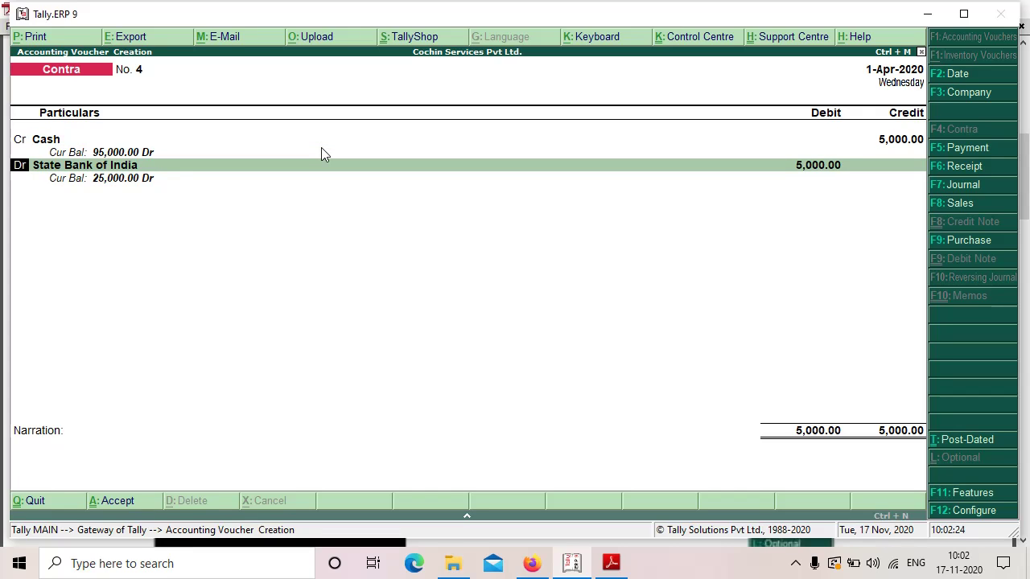
key("Return")
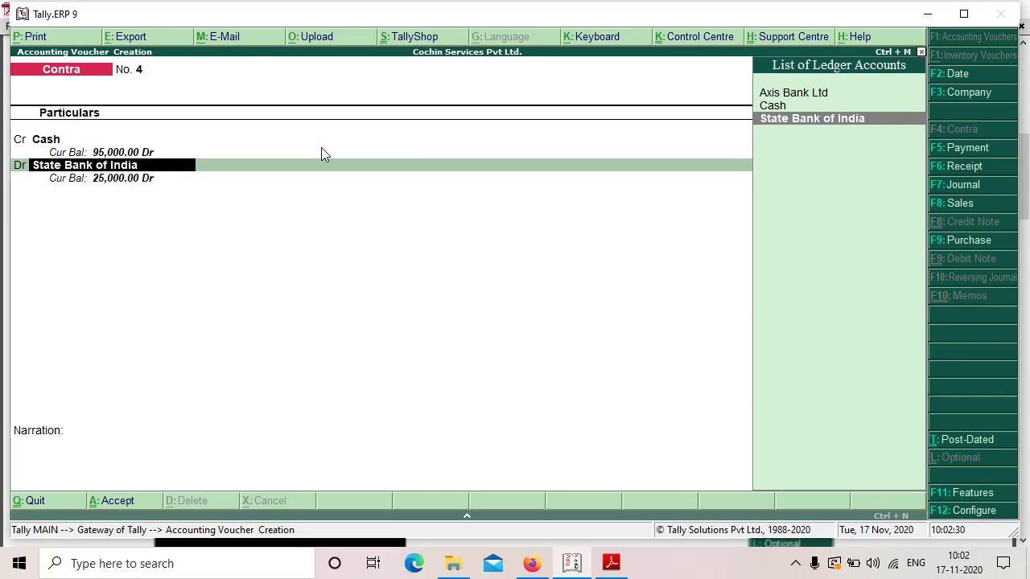
key("Return")
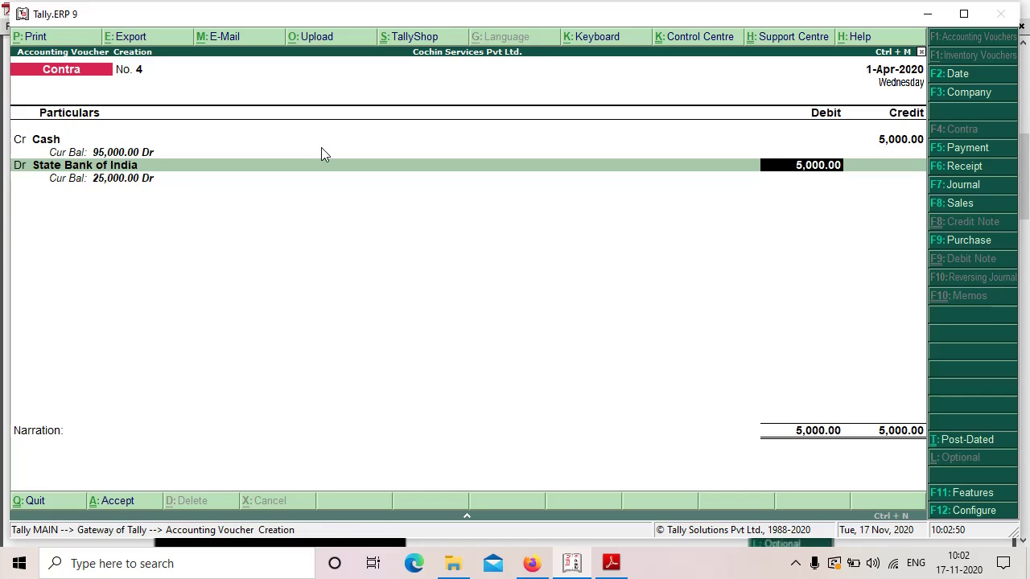
key("Return")
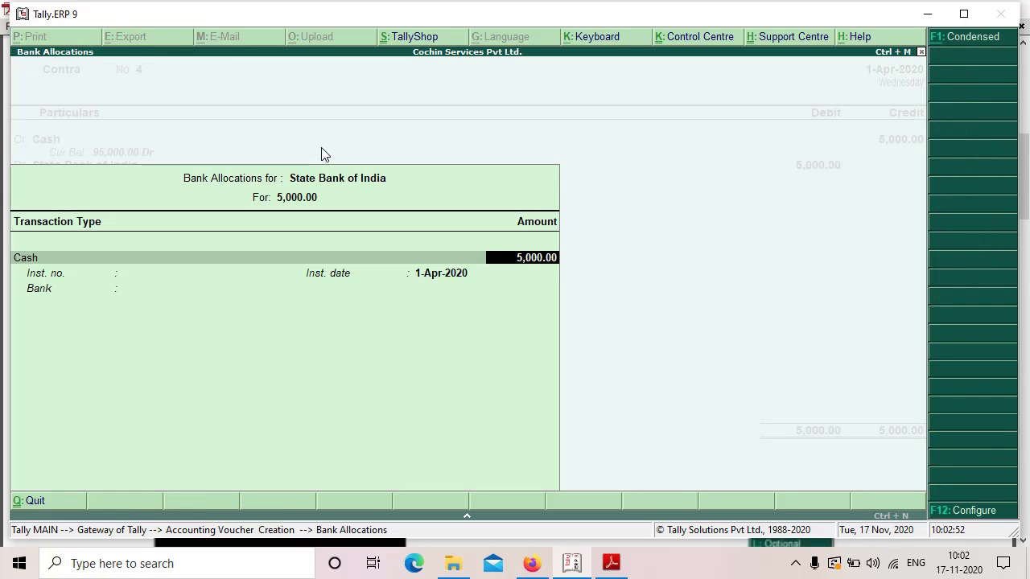
Allocate the State Bank of India deposit as Cash with ten 500 notes, dated 1-Apr-2020, and save the voucher without a narration.
key("Return")
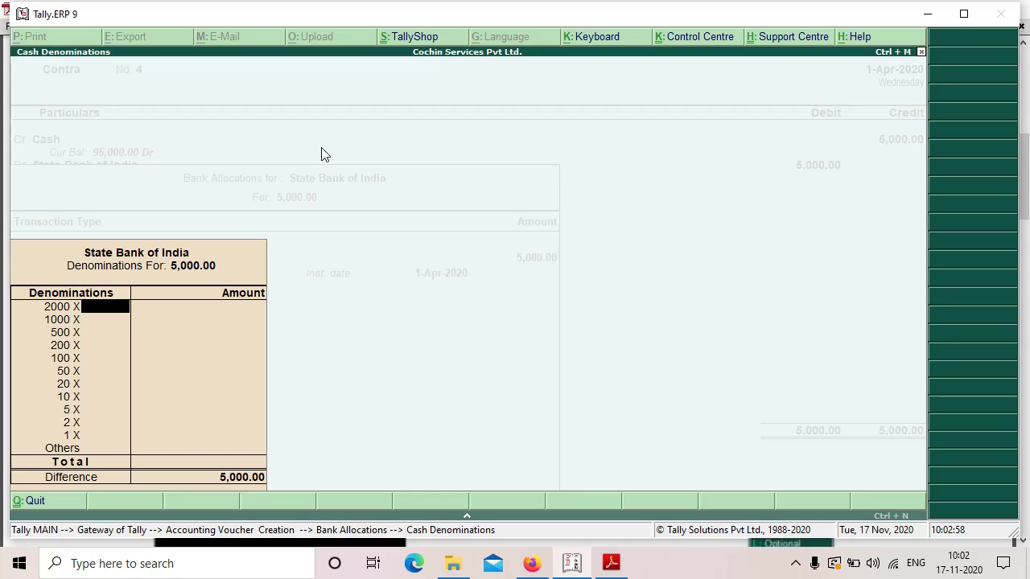
key("Return")
key("Return")
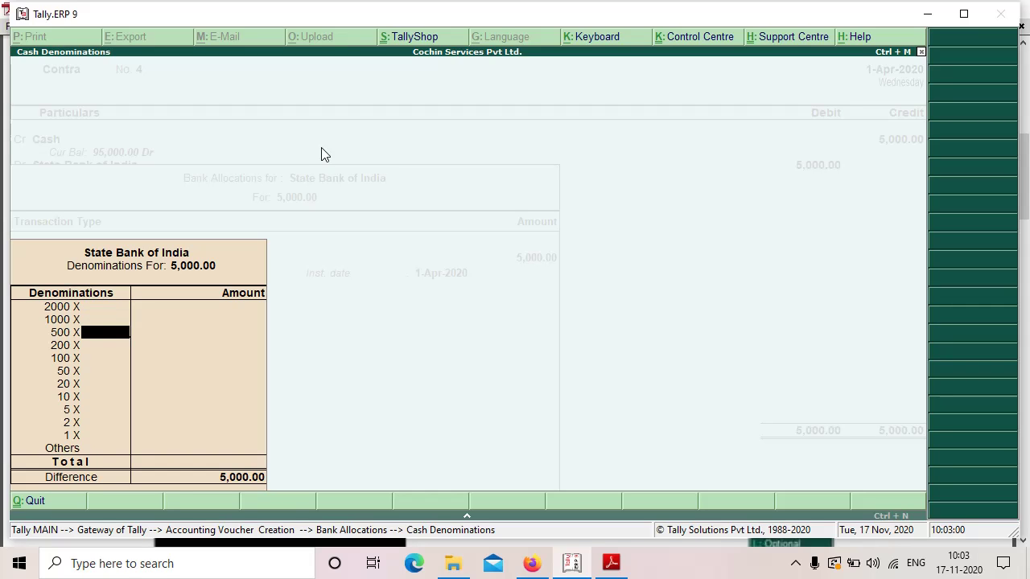
type("10")
key("Return")
key("Return")
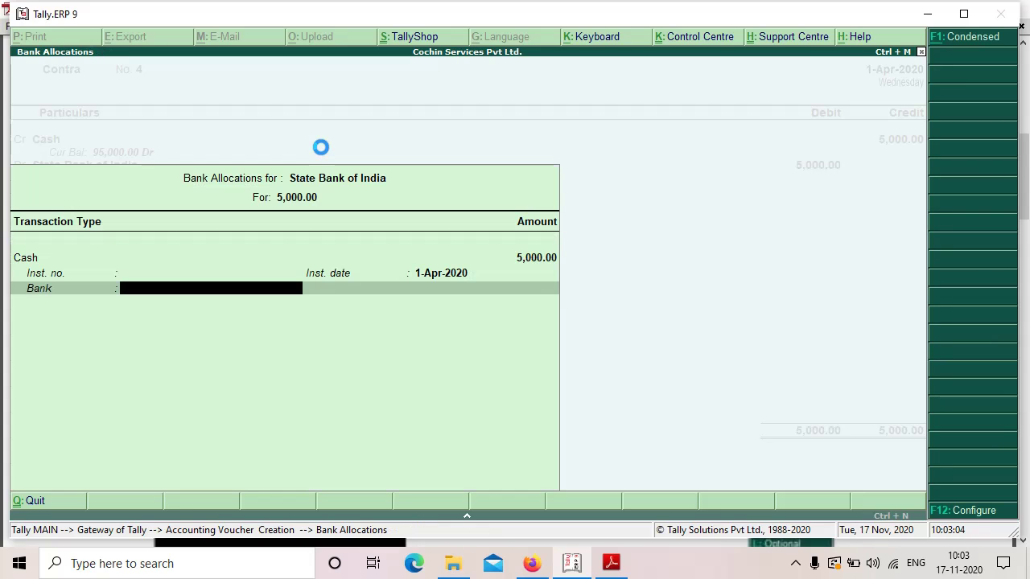
key("Return")
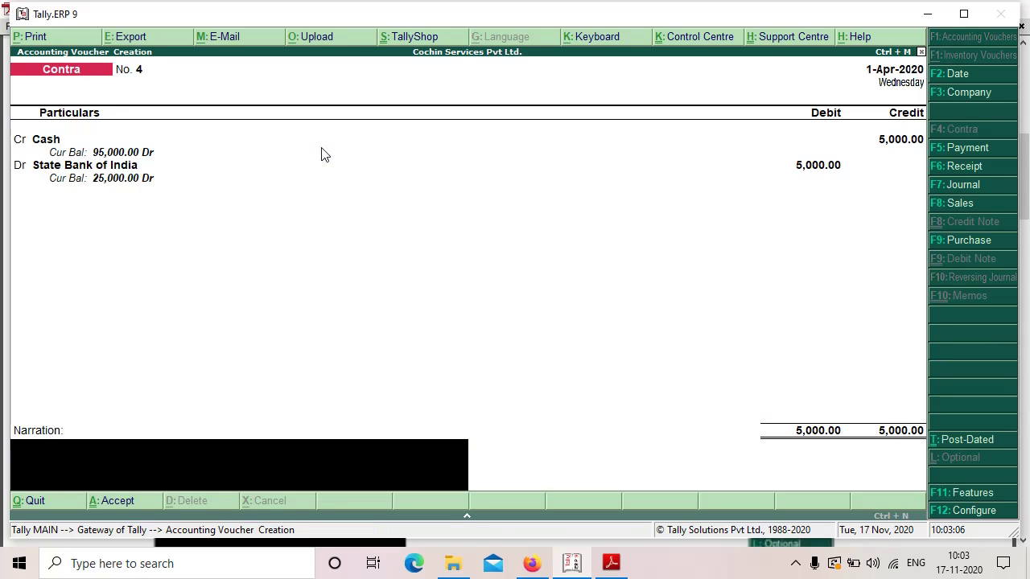
key("Return")
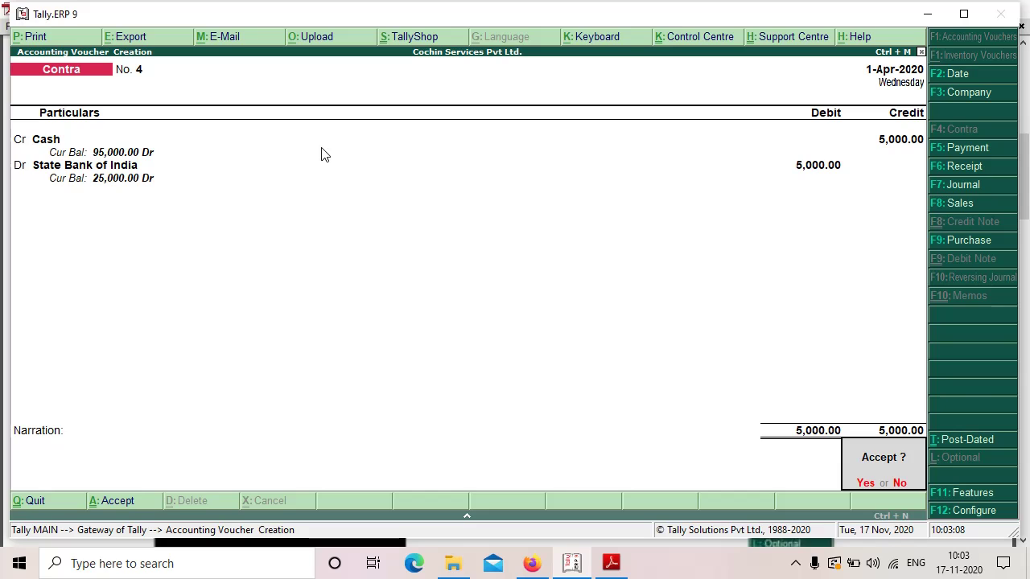
key("Return")
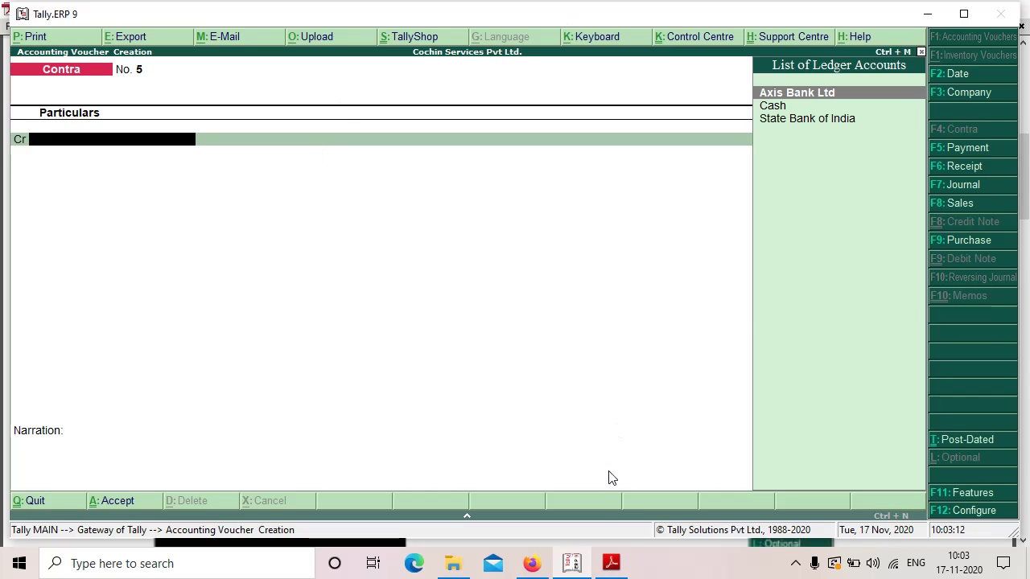
Switch to ContraVoucher.pdf in Adobe Reader to review the cash withdrawal transaction, and return to Tally.ERP 9.
left_click(611, 563)
scroll(438, 370, "down", 2)
scroll(439, 370, "down", 10)
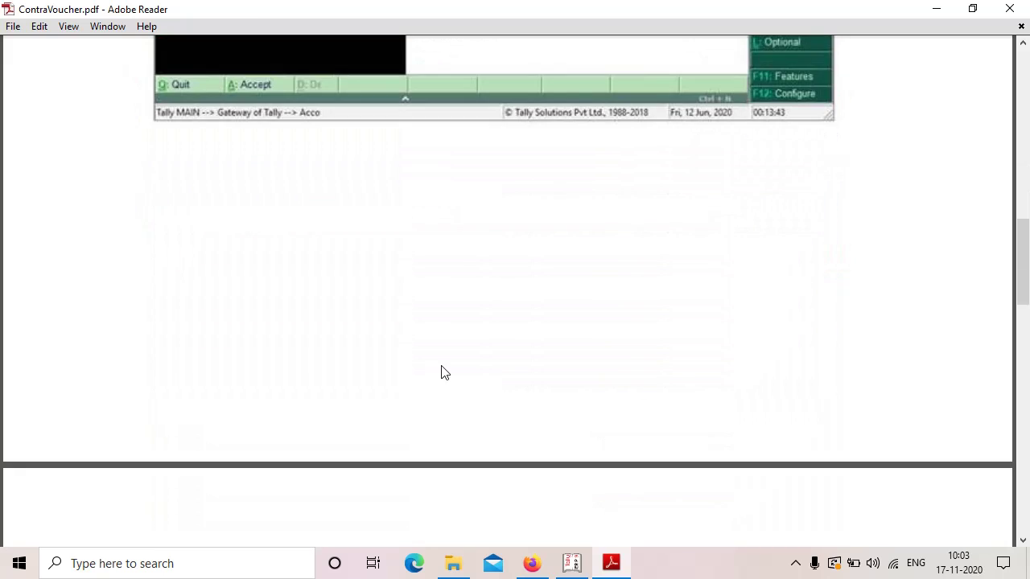
scroll(442, 365, "down", 1)
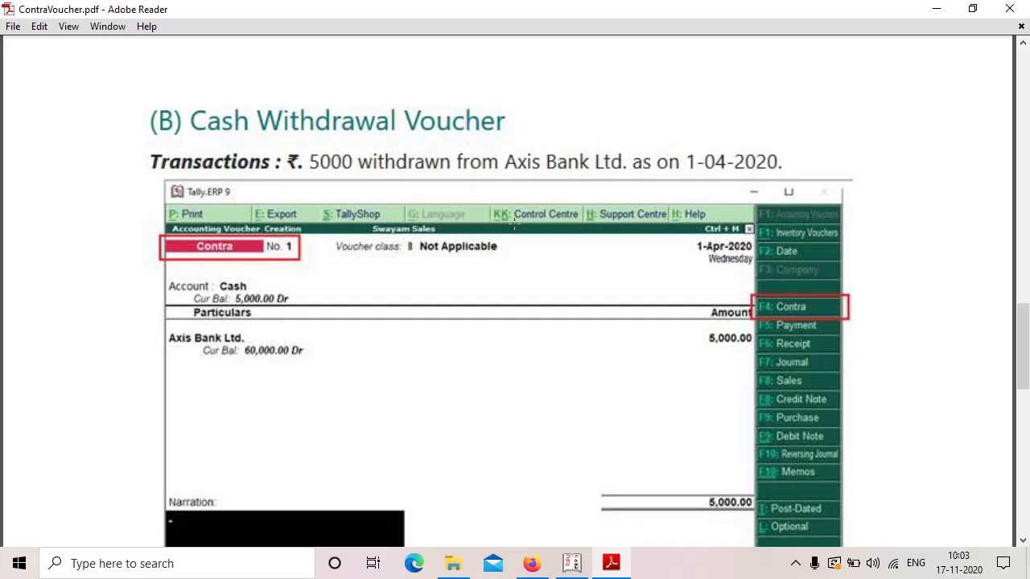
left_click(571, 563)
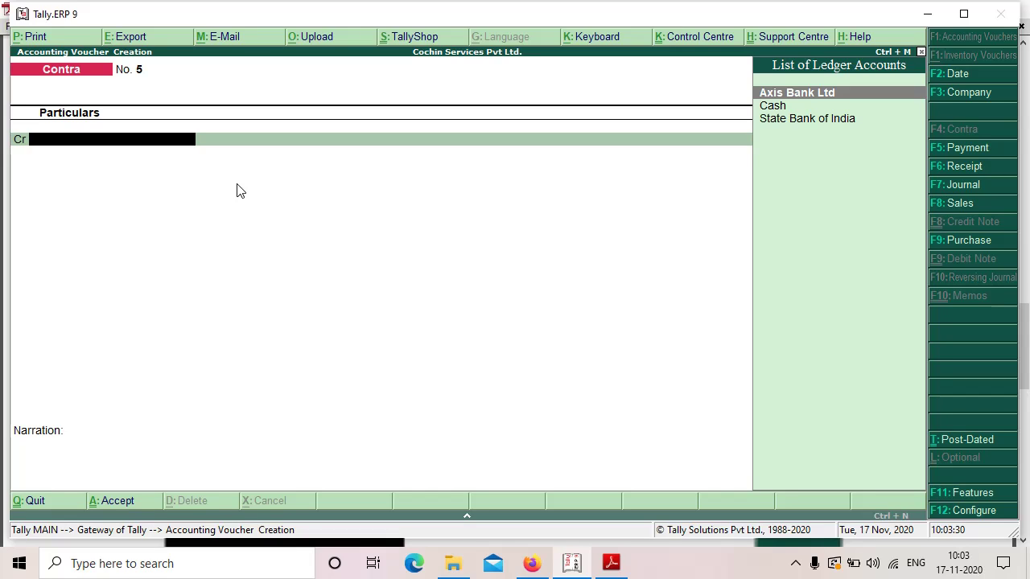
Credit State Bank of India with 5,000 on the new contra voucher's first line.
key("Return")
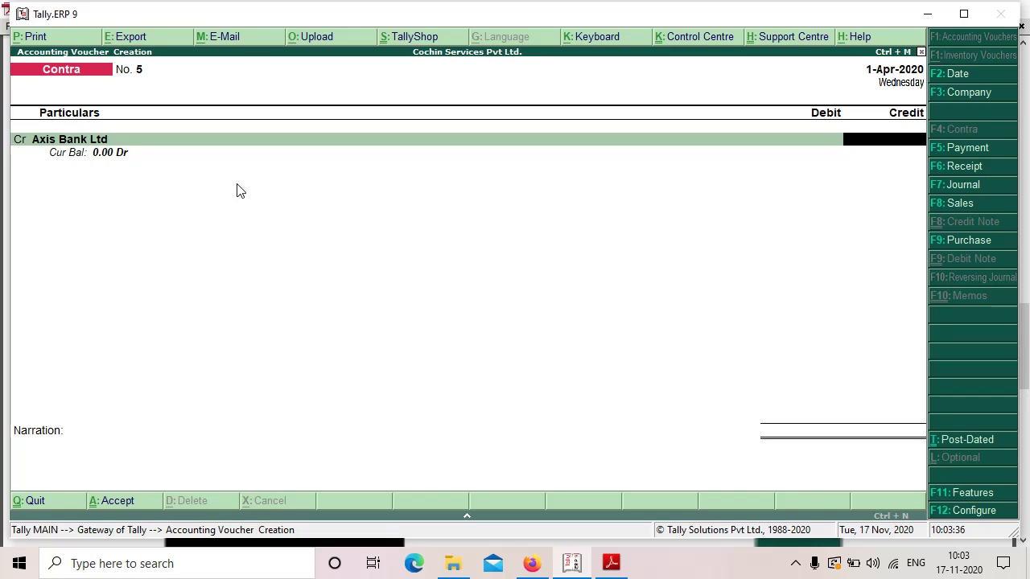
key("BackSpace")
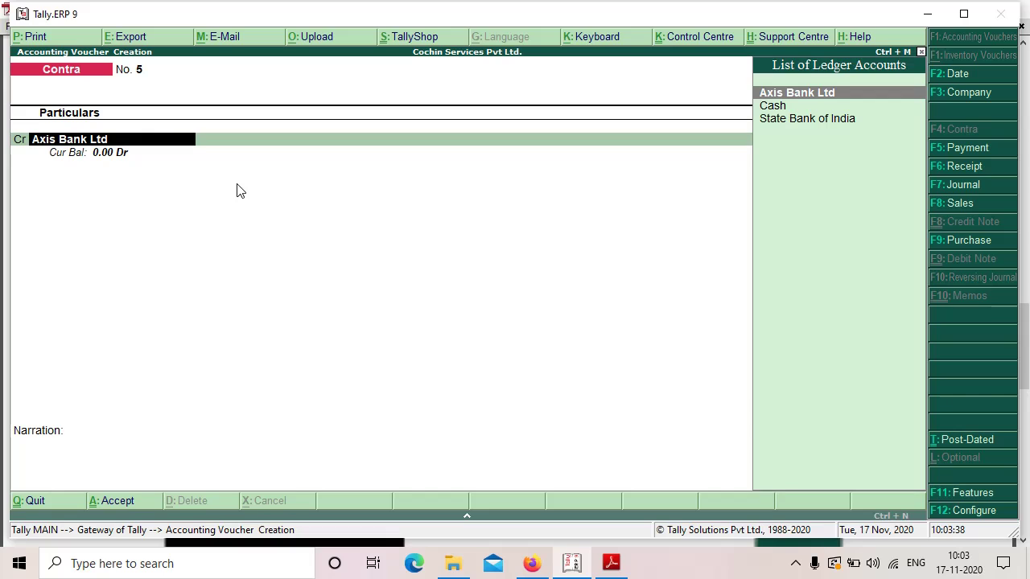
key("Down")
key("Down")
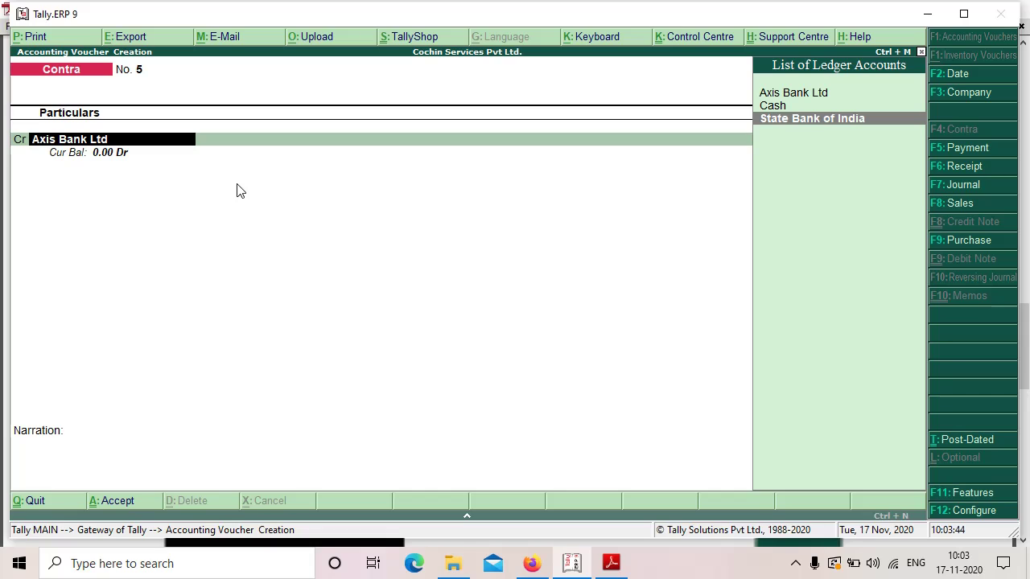
key("Return")
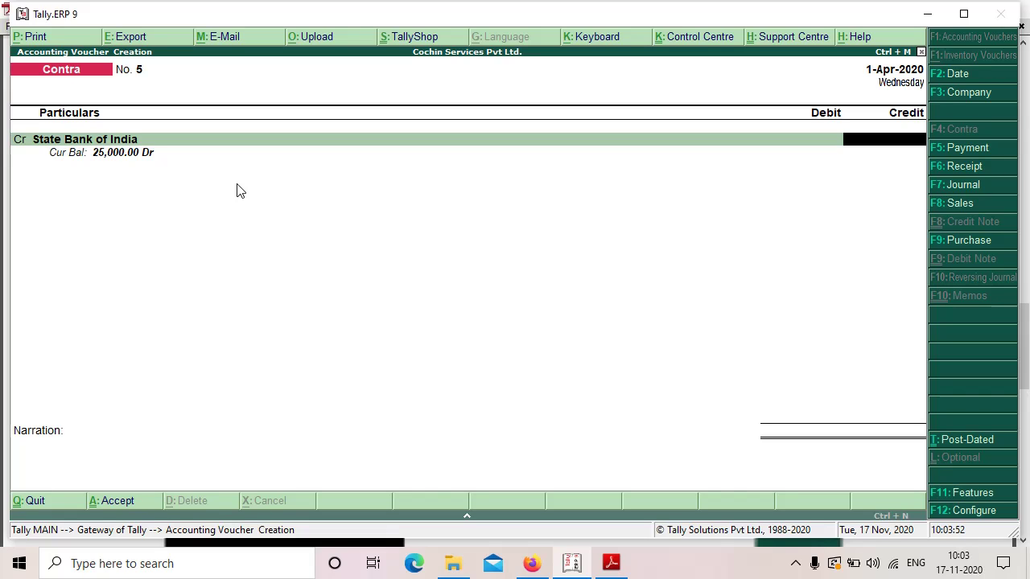
type("5000")
key("Return")
Allocate the 5,000 withdrawal from State Bank of India as Cheque, without an instrument number and dated 1-Apr-2020.
key("Return")
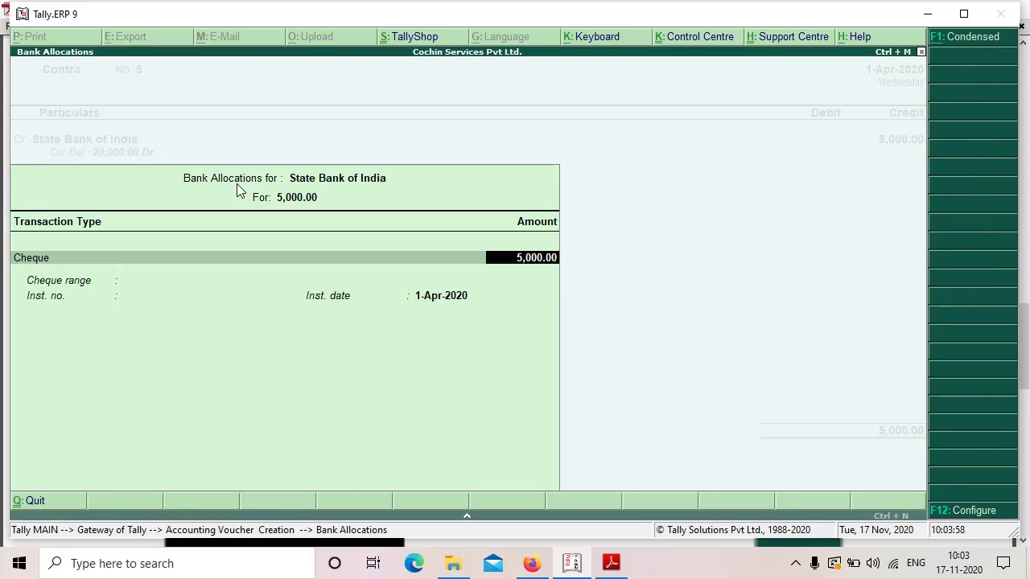
key("Return")
key("Return")
key("Return")
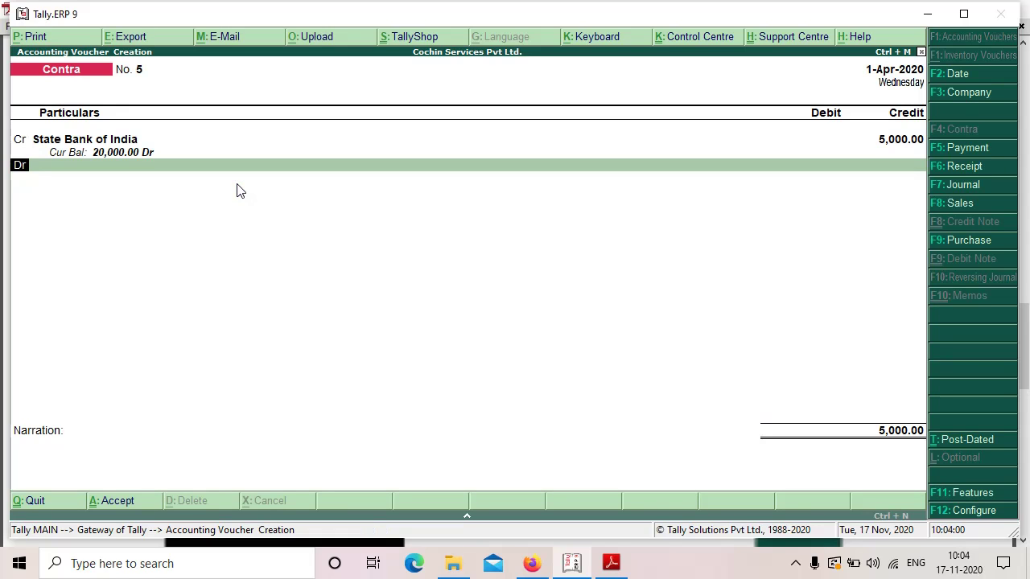
Debit Cash with 5,000 and save the cash withdrawal voucher without a narration.
key("Return")
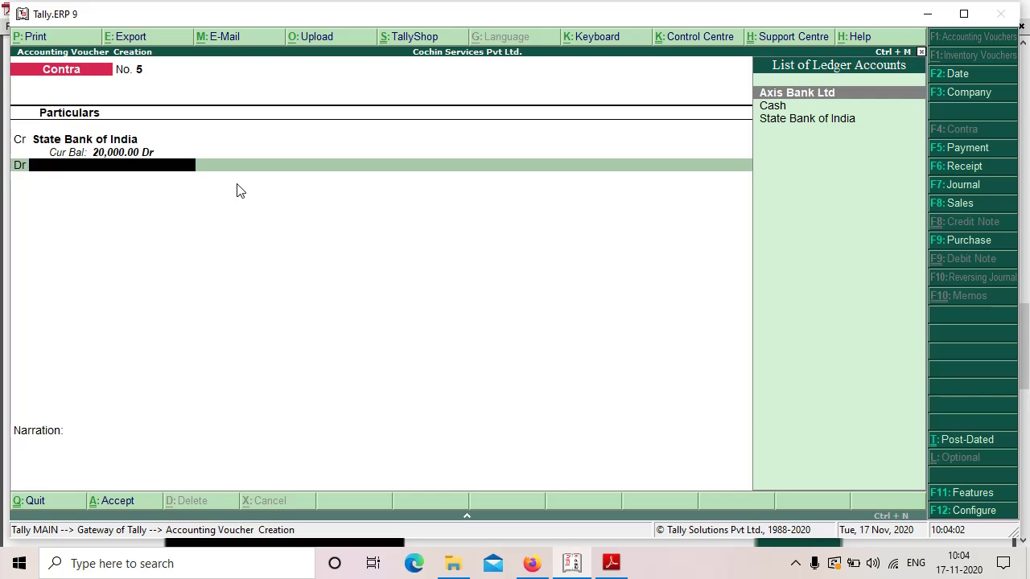
key("Down")
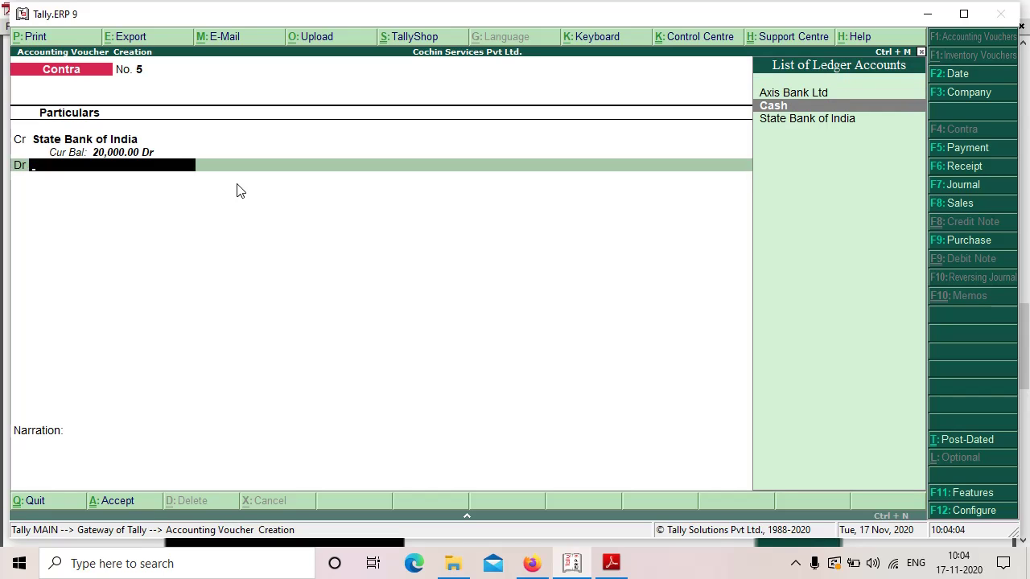
key("Return")
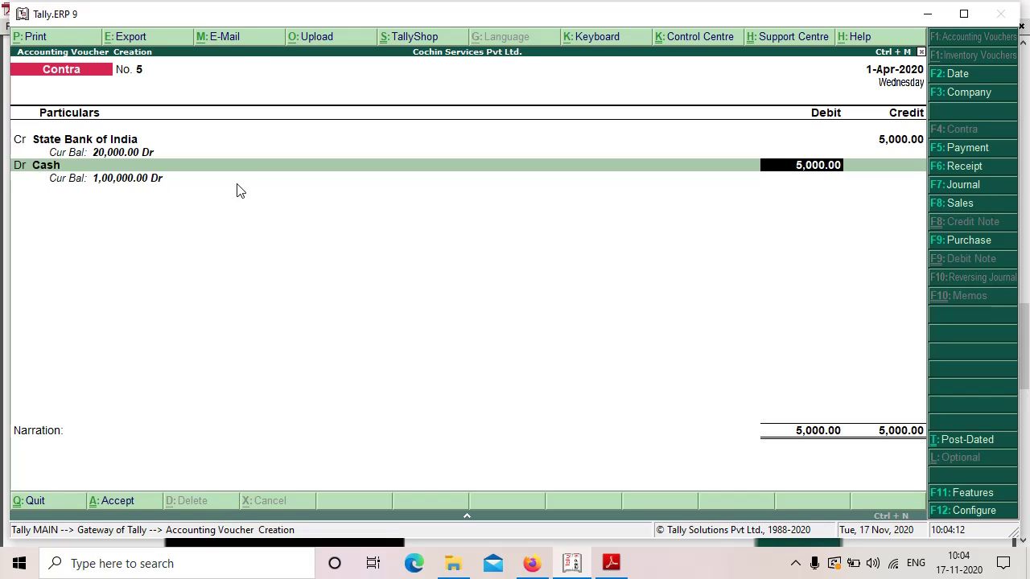
key("Return")
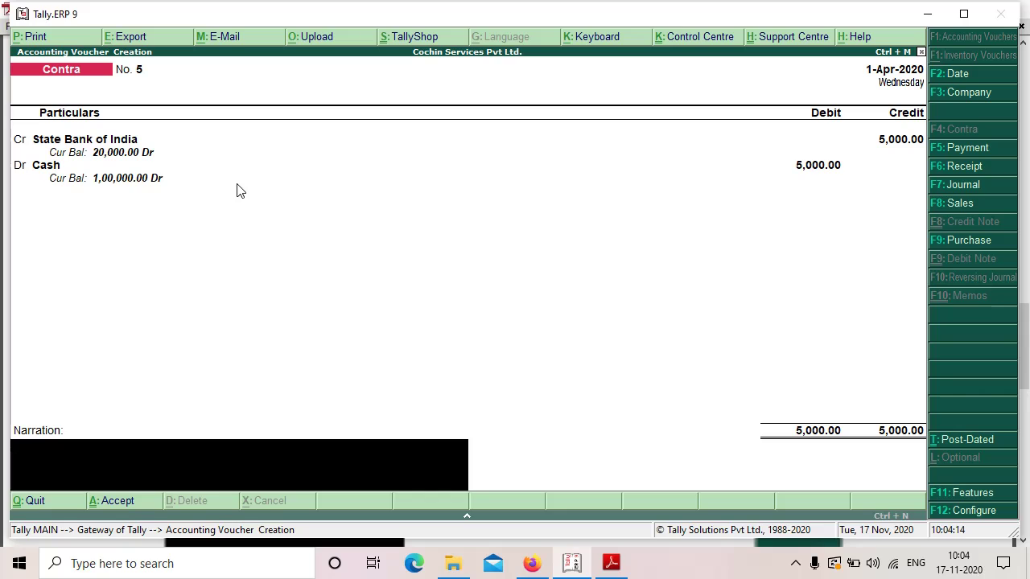
key("Return")
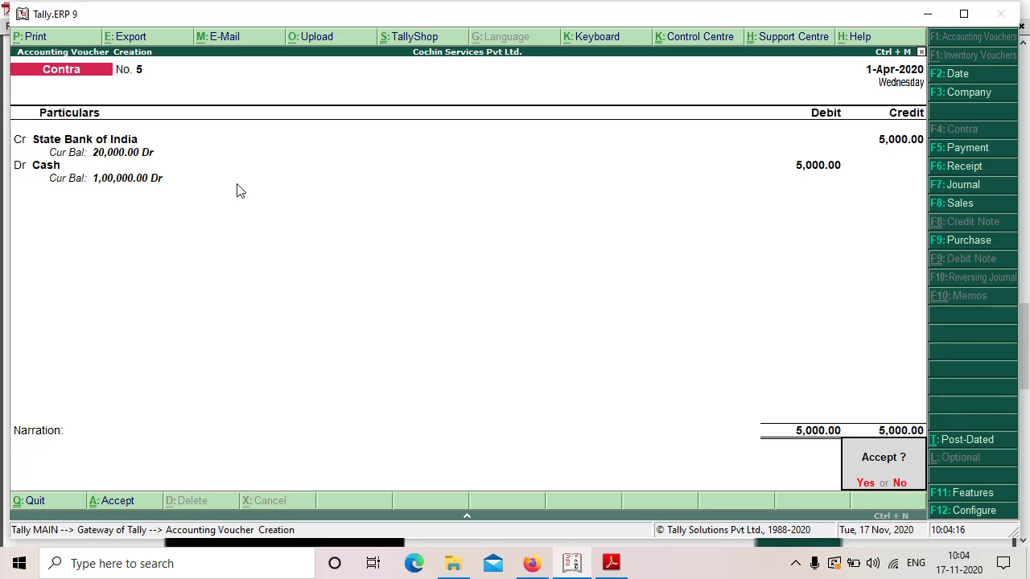
key("Return")
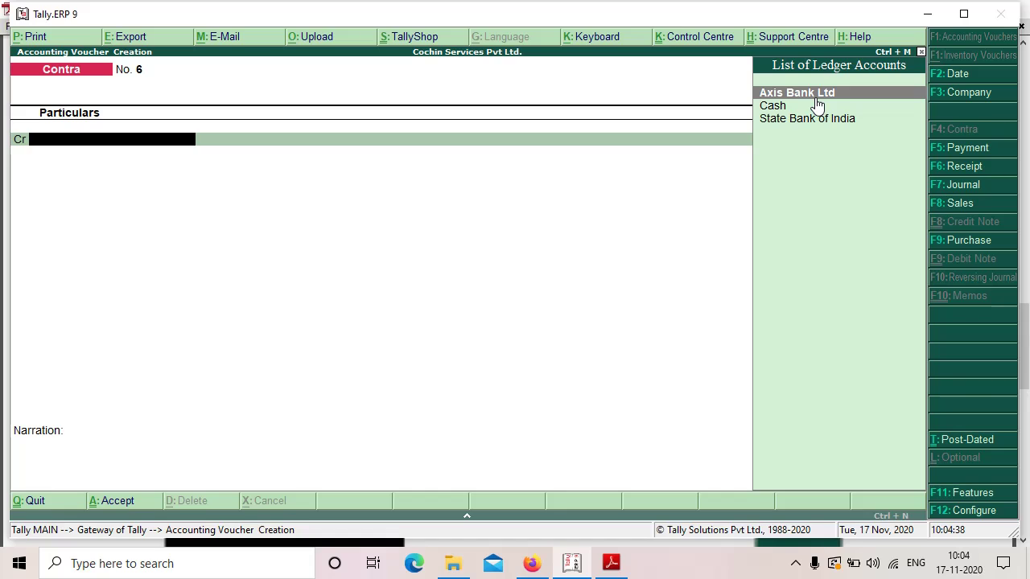
Credit State Bank of India with 5,000 on the bank transfer contra voucher's first line.
key("Down")
key("Down")
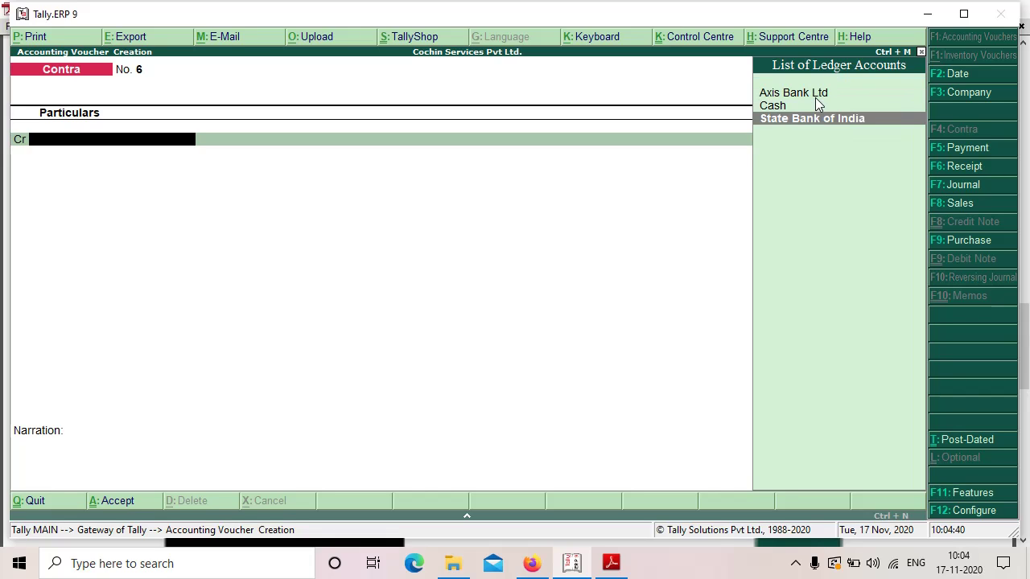
key("Return")
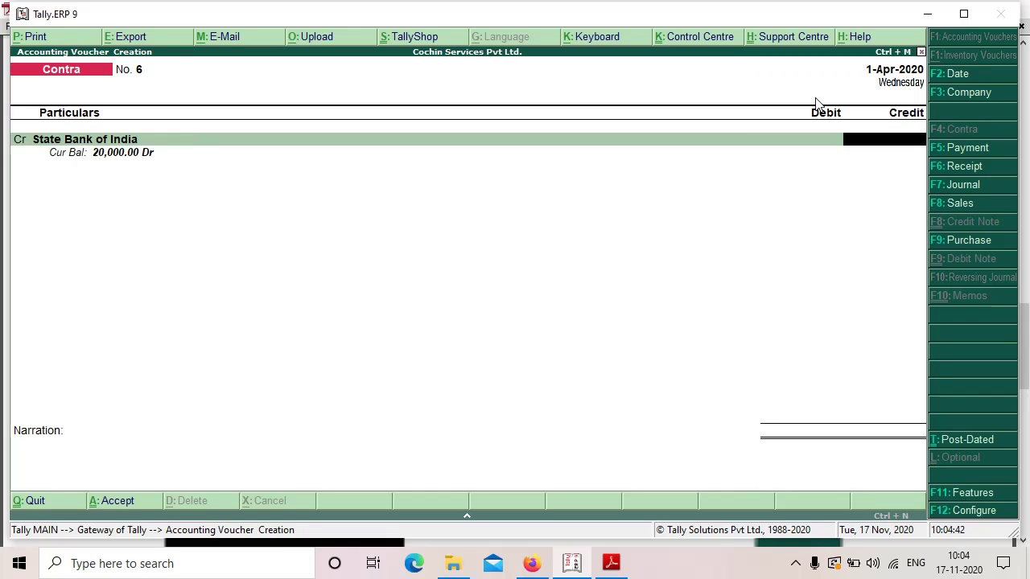
type("5000")
key("Return")
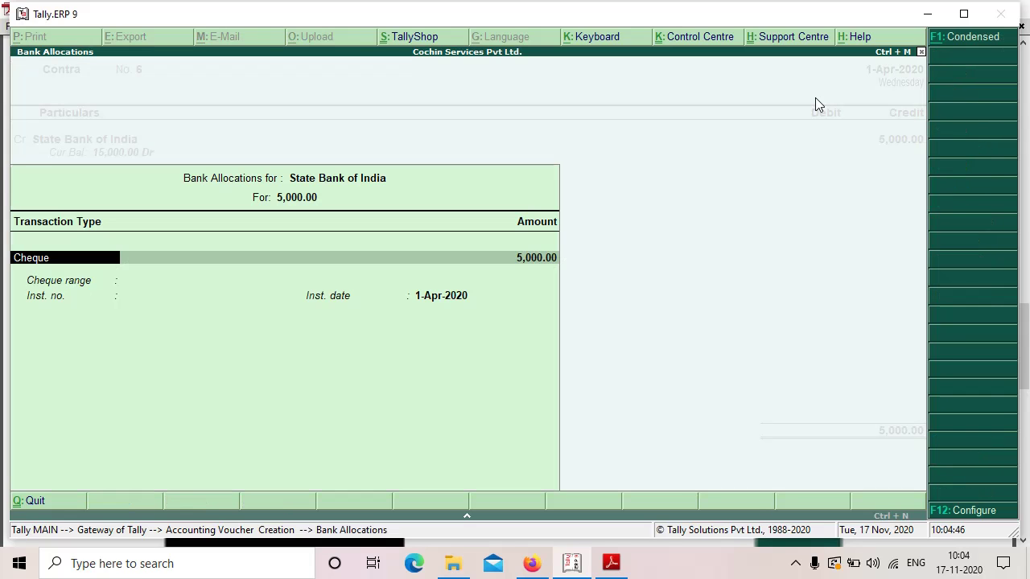
Allocate the 5,000 transferred out of State Bank of India as Cheque, with cheque range Not Applicable, no instrument number and dated 1-Apr-2020.
key("Return")
key("Return")
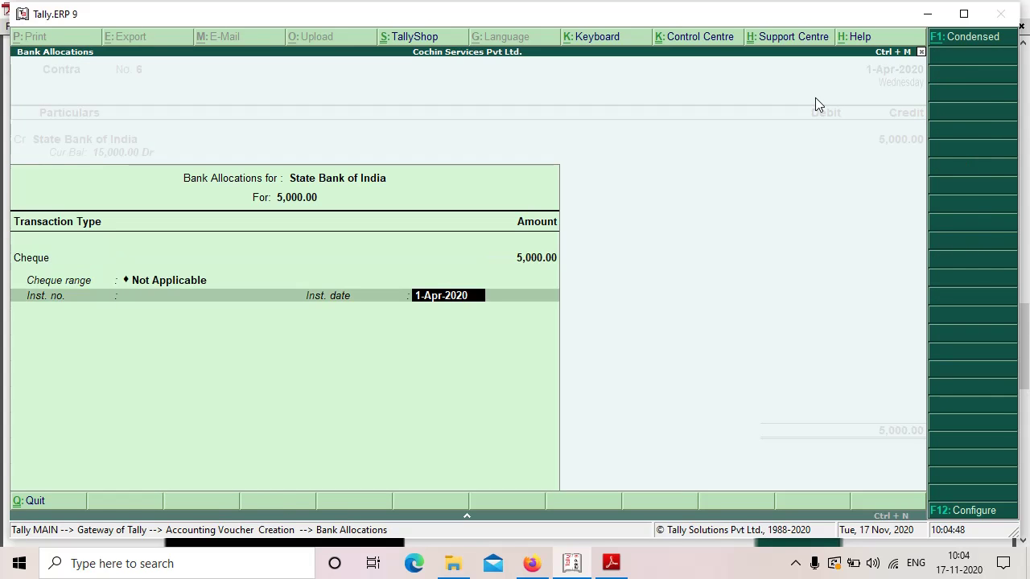
key("Return")
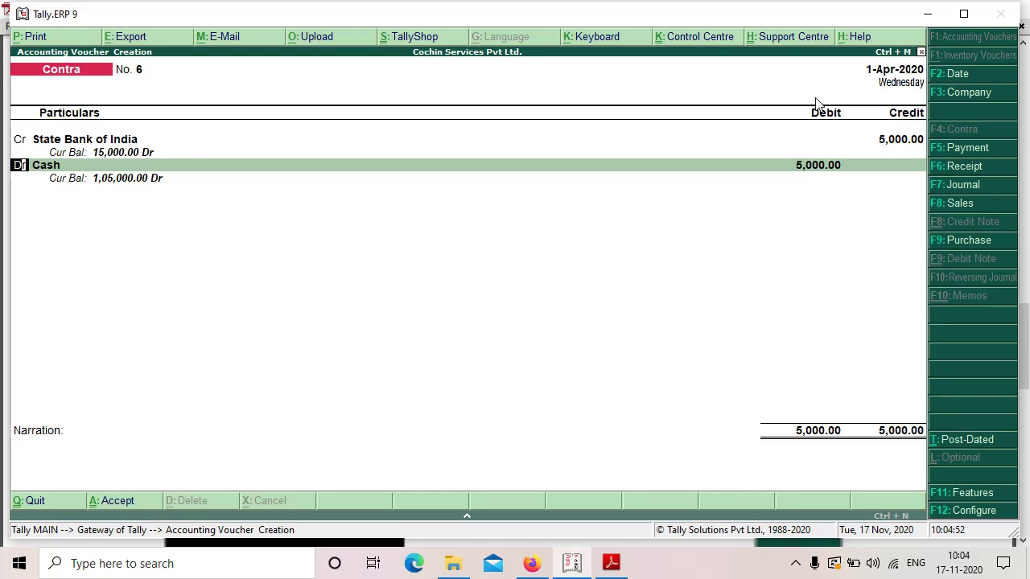
Replace Cash with Axis Bank Ltd on the debit line, debiting it with 5,000.
key("Return")
key("Up")
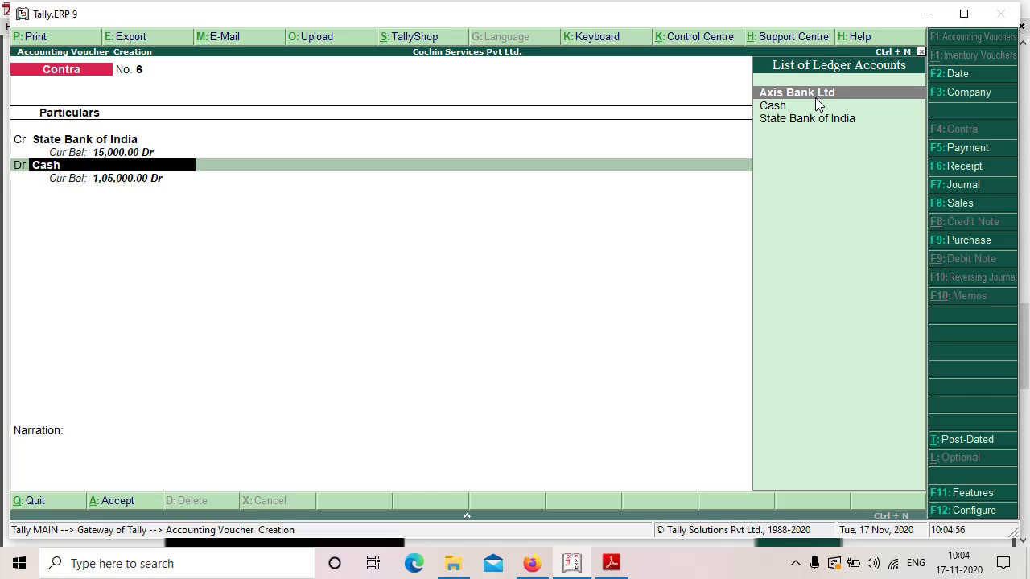
key("Return")
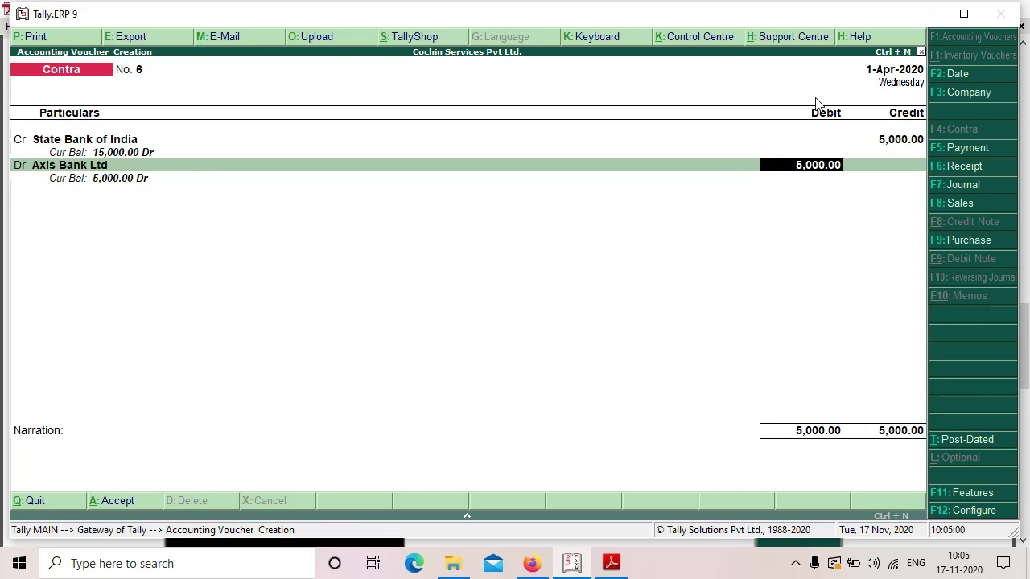
key("Return")
Allocate the 5,000 received in Axis Bank Ltd as Cheque/DD without an instrument number, and save the transfer voucher without a narration.
key("Return")
key("Return")
key("Return")
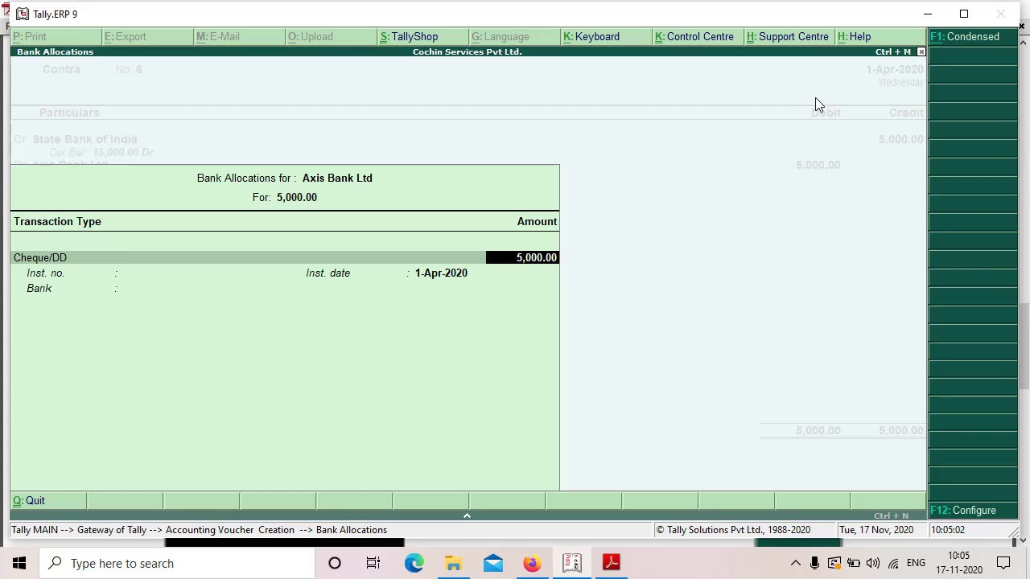
key("Return")
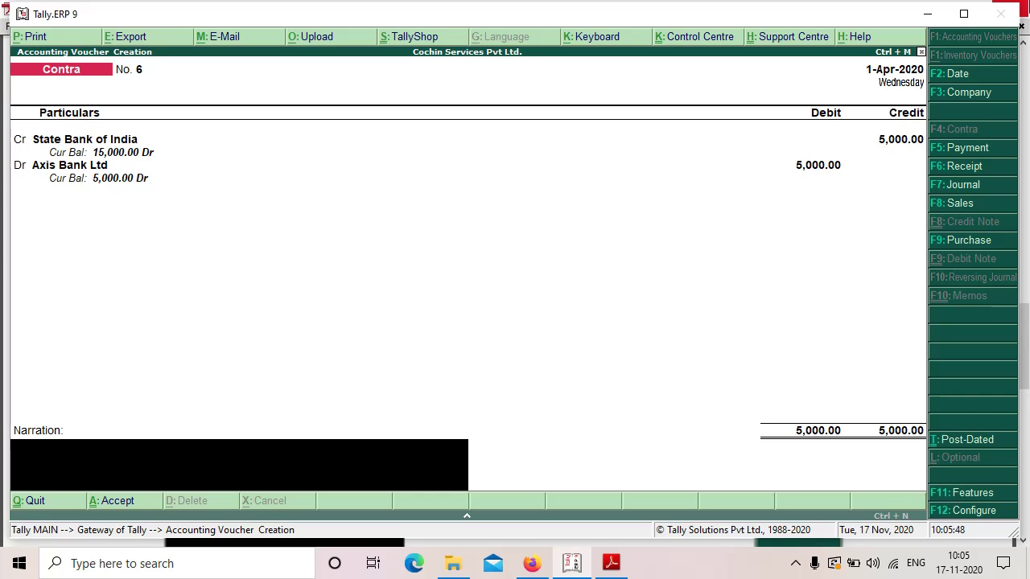
key("Return")
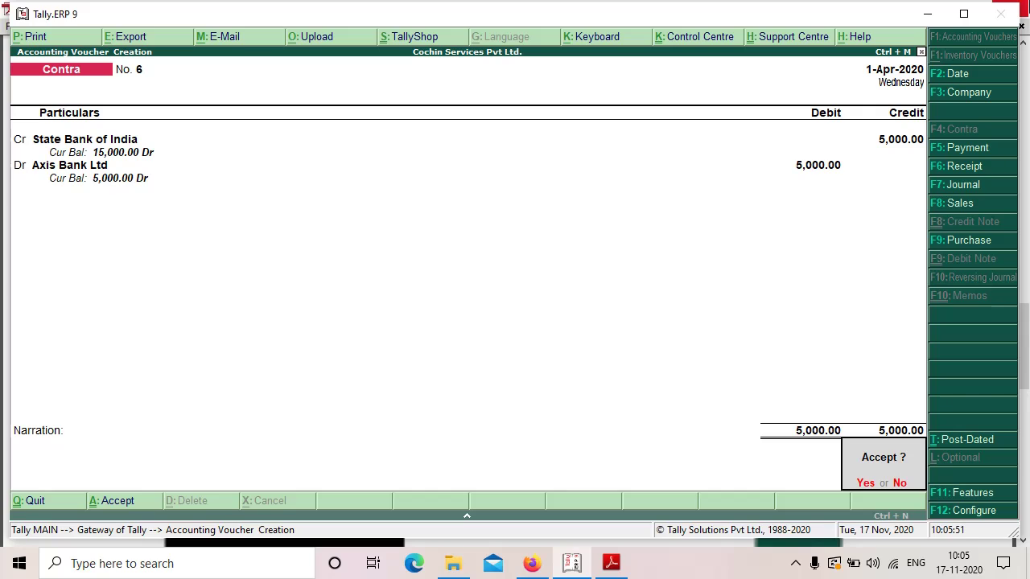
key("y")
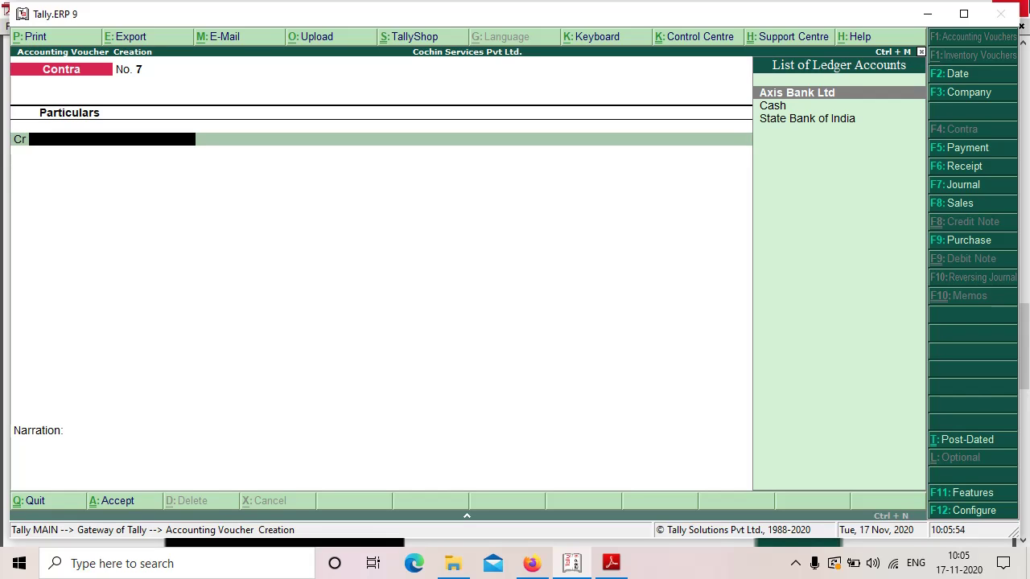
Leave voucher entry and open the Day Book report to review the contra vouchers recorded for 1-Apr-2020.
key("Escape")
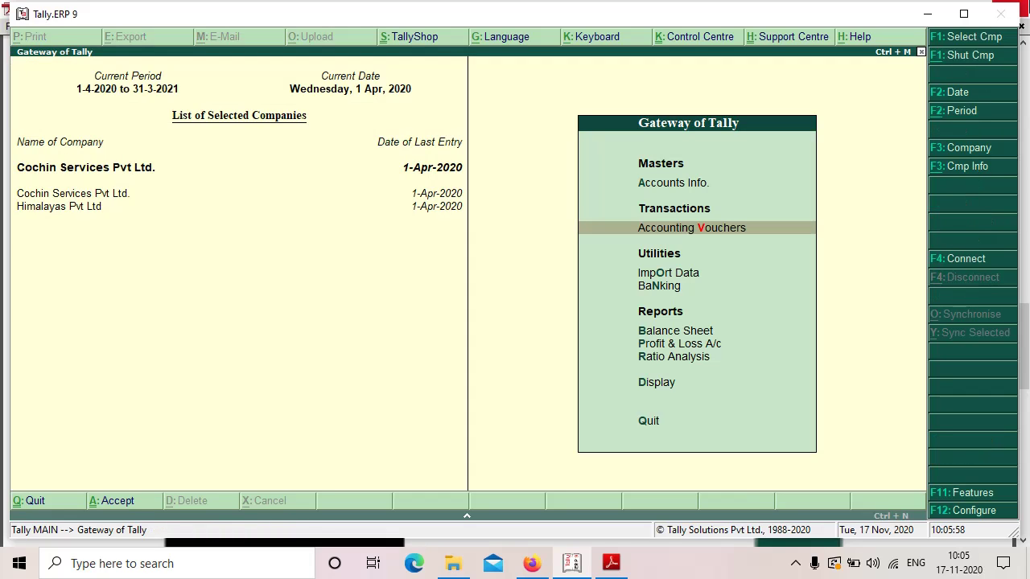
key("Down")
key("Down")
key("Down")
key("Down")
key("Down")
key("Down")
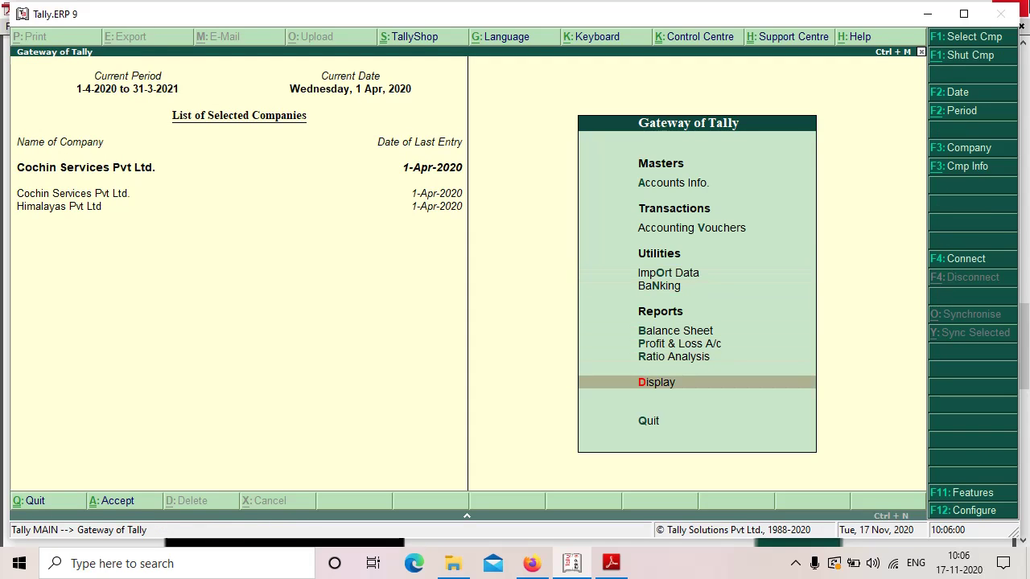
key("Return")
key("Down")
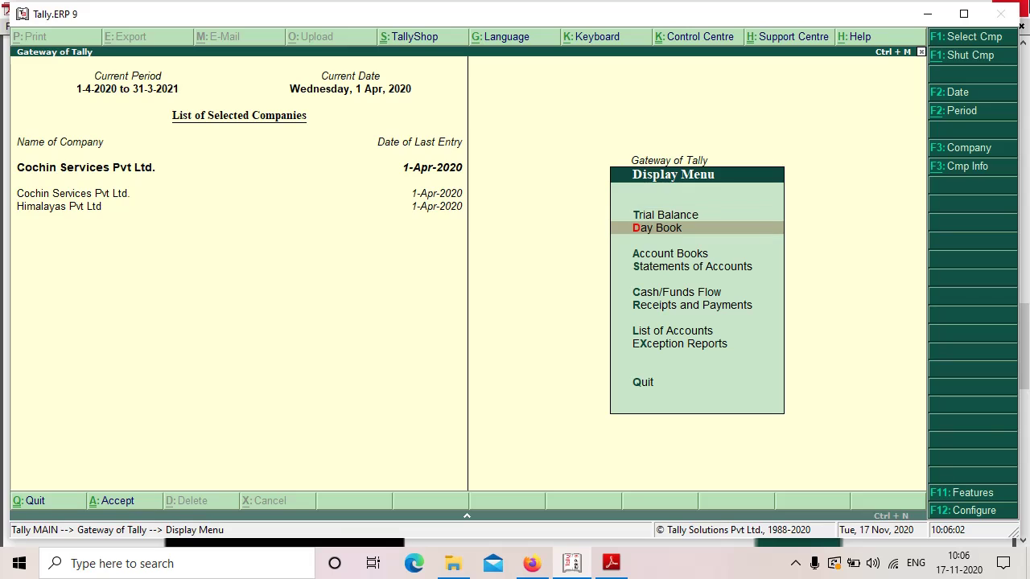
key("Return")
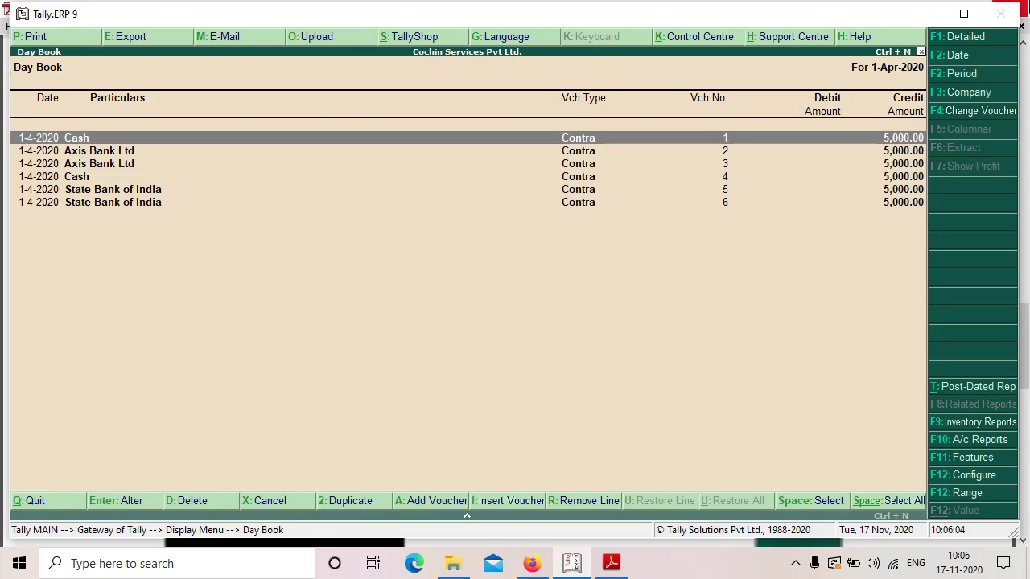